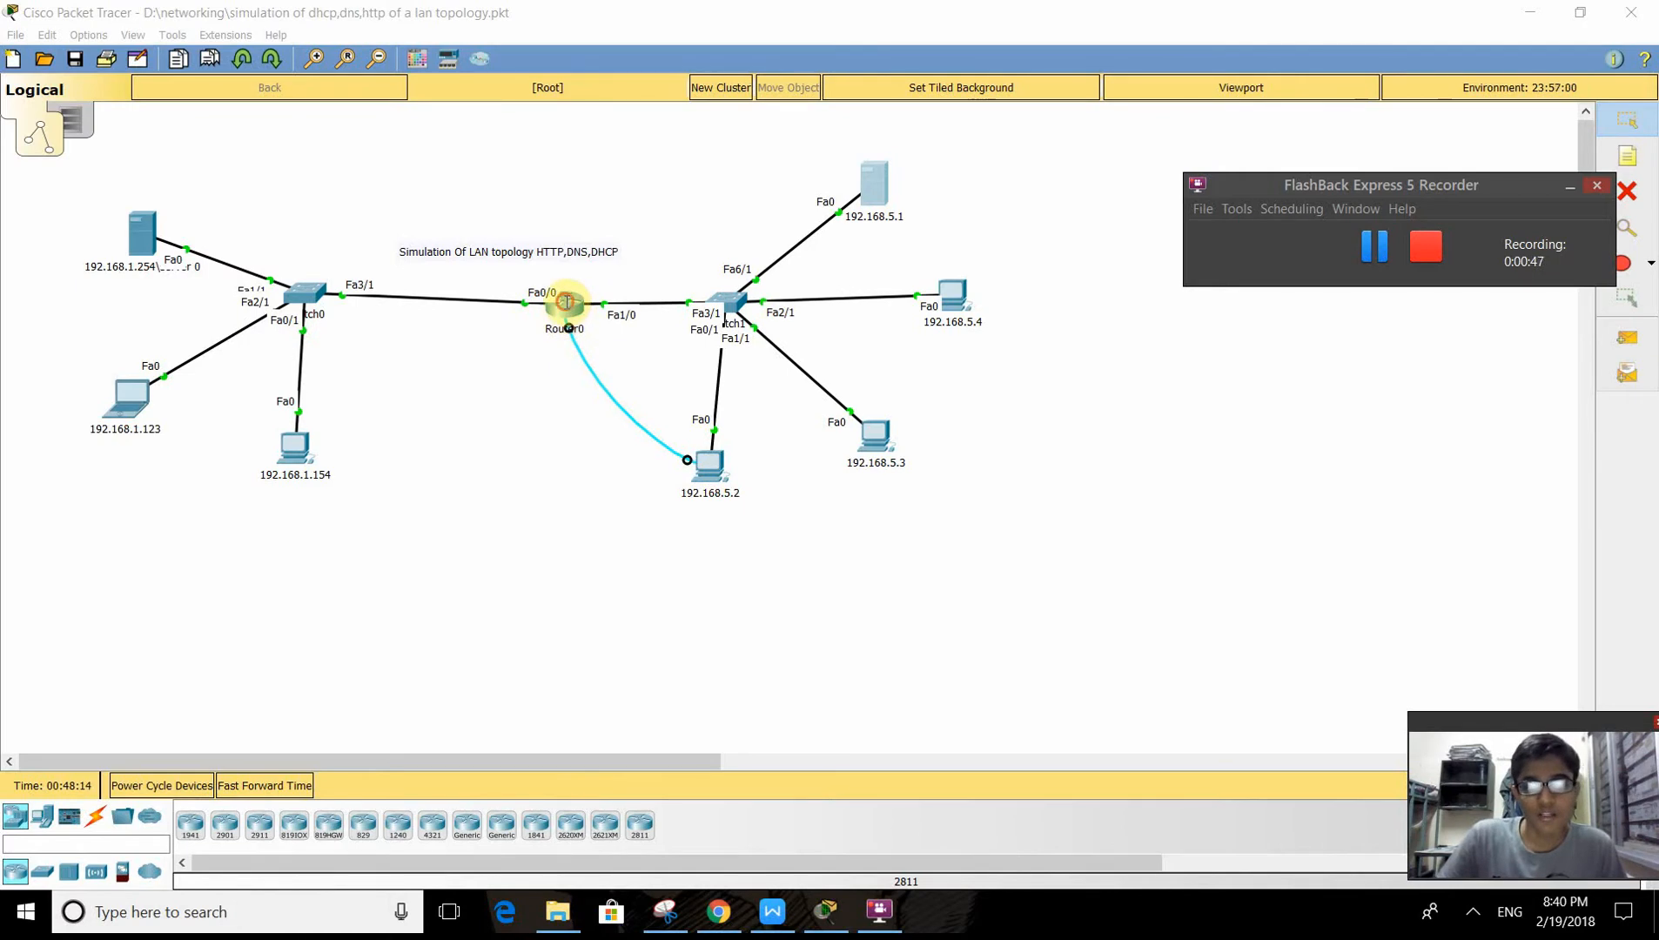
Inspect Router0's command line directly and through the terminal of PC 192.168.5.2 with the default port settings.
left_click(565, 302)
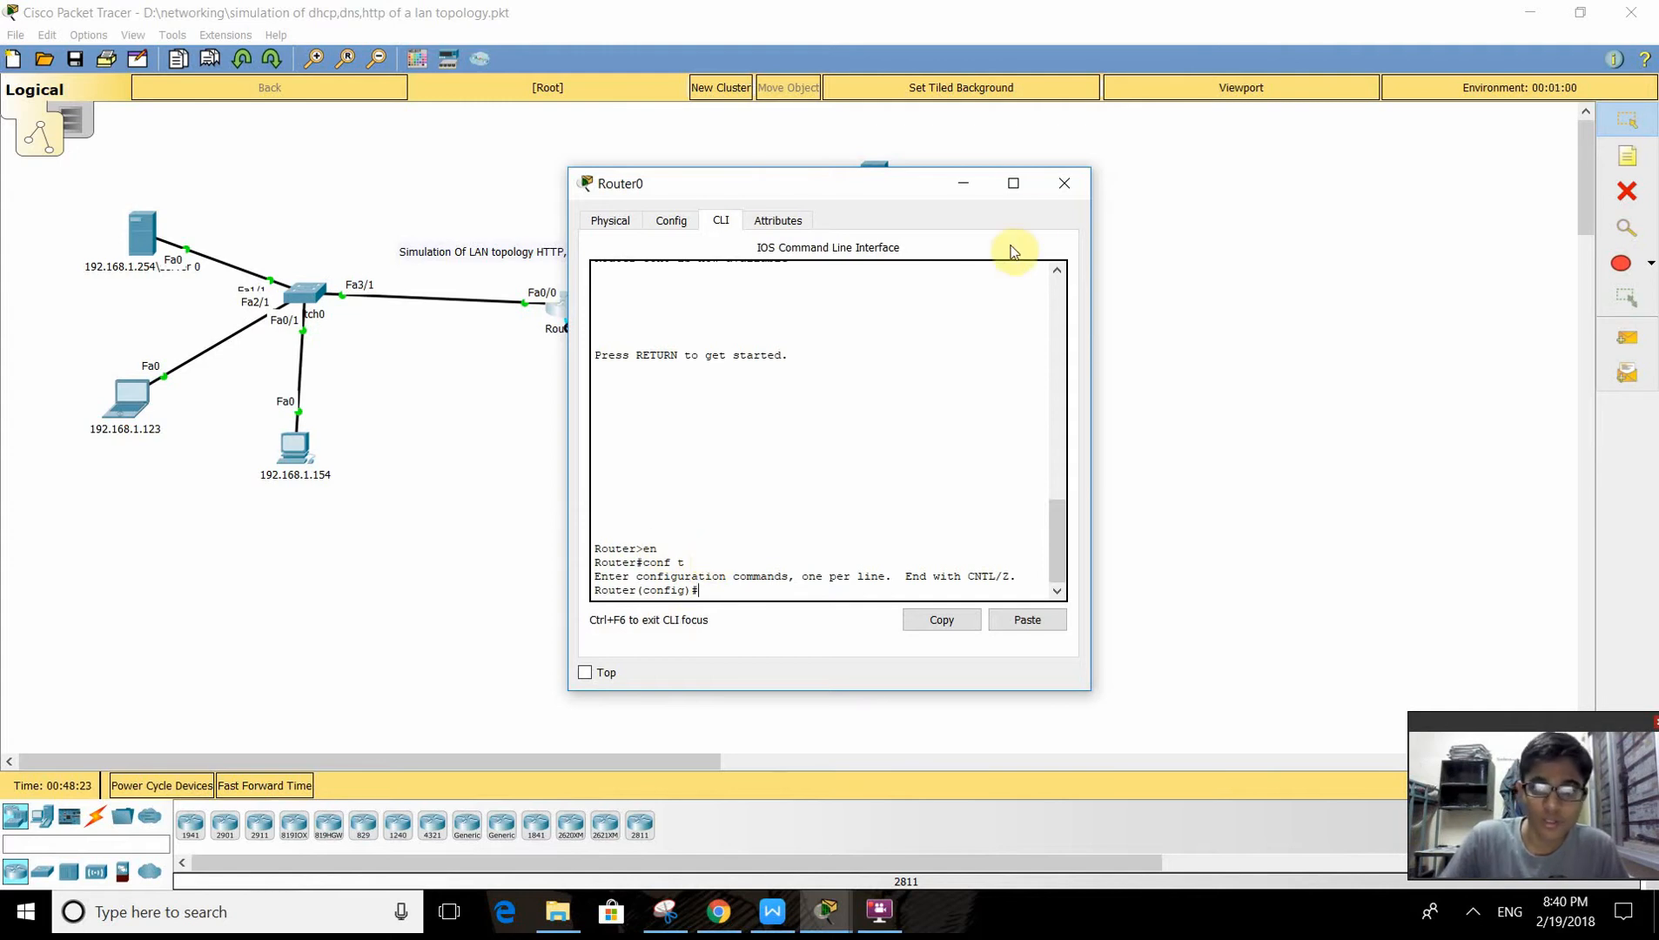
left_click(1063, 182)
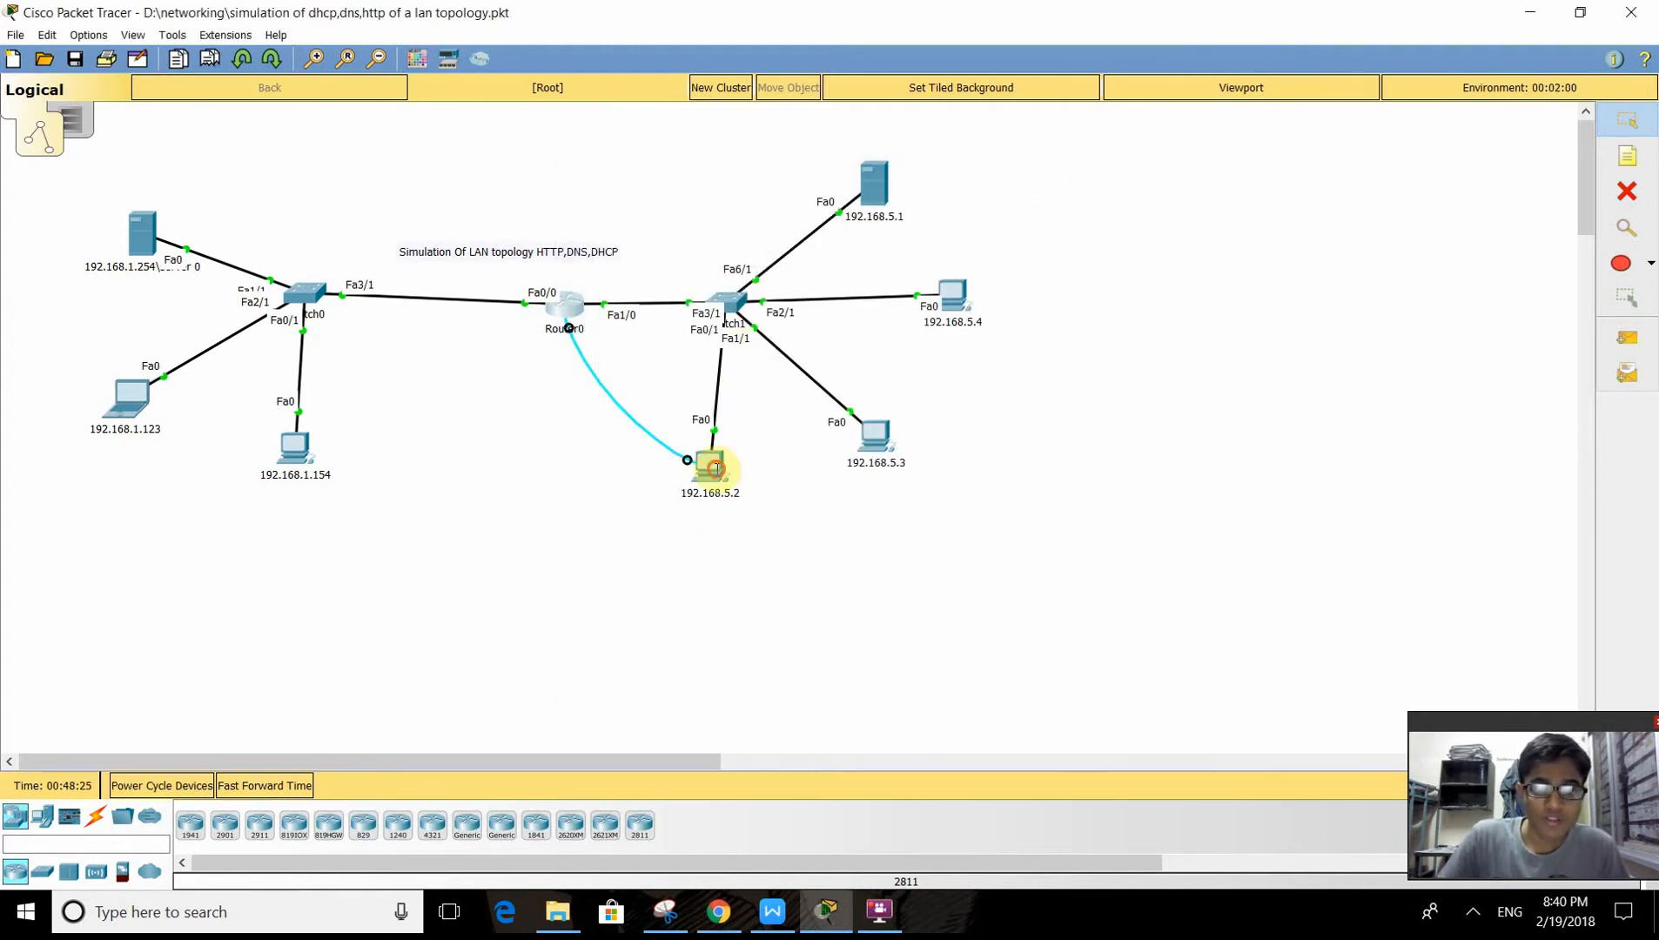
left_click(709, 467)
left_click(841, 290)
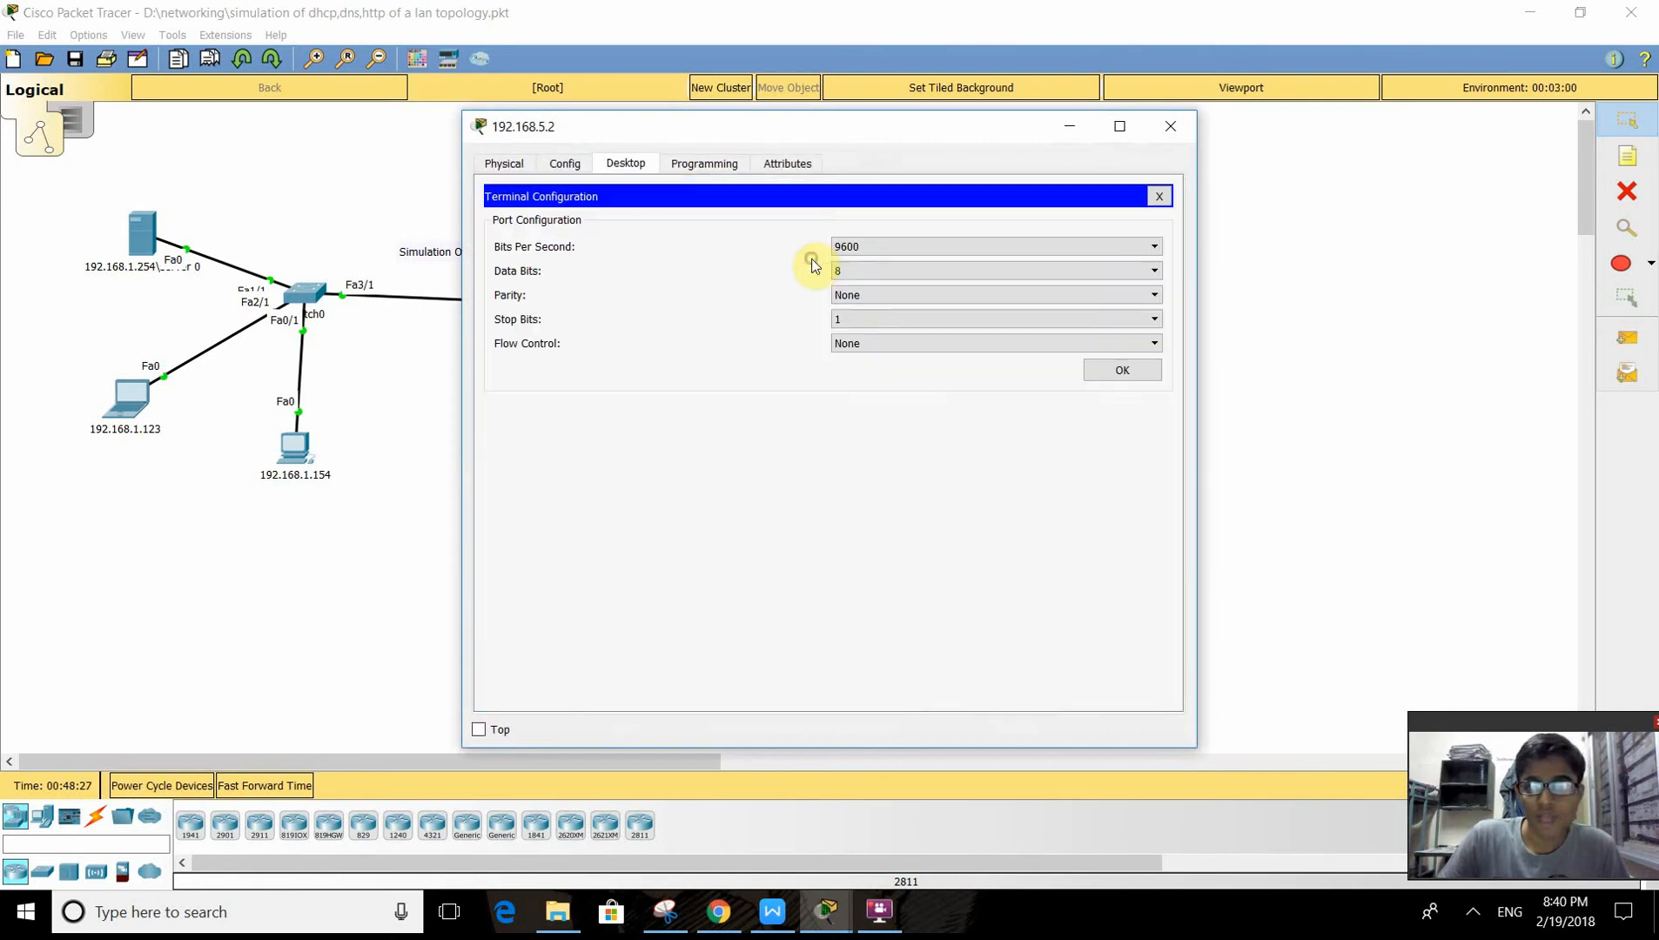
left_click(1119, 374)
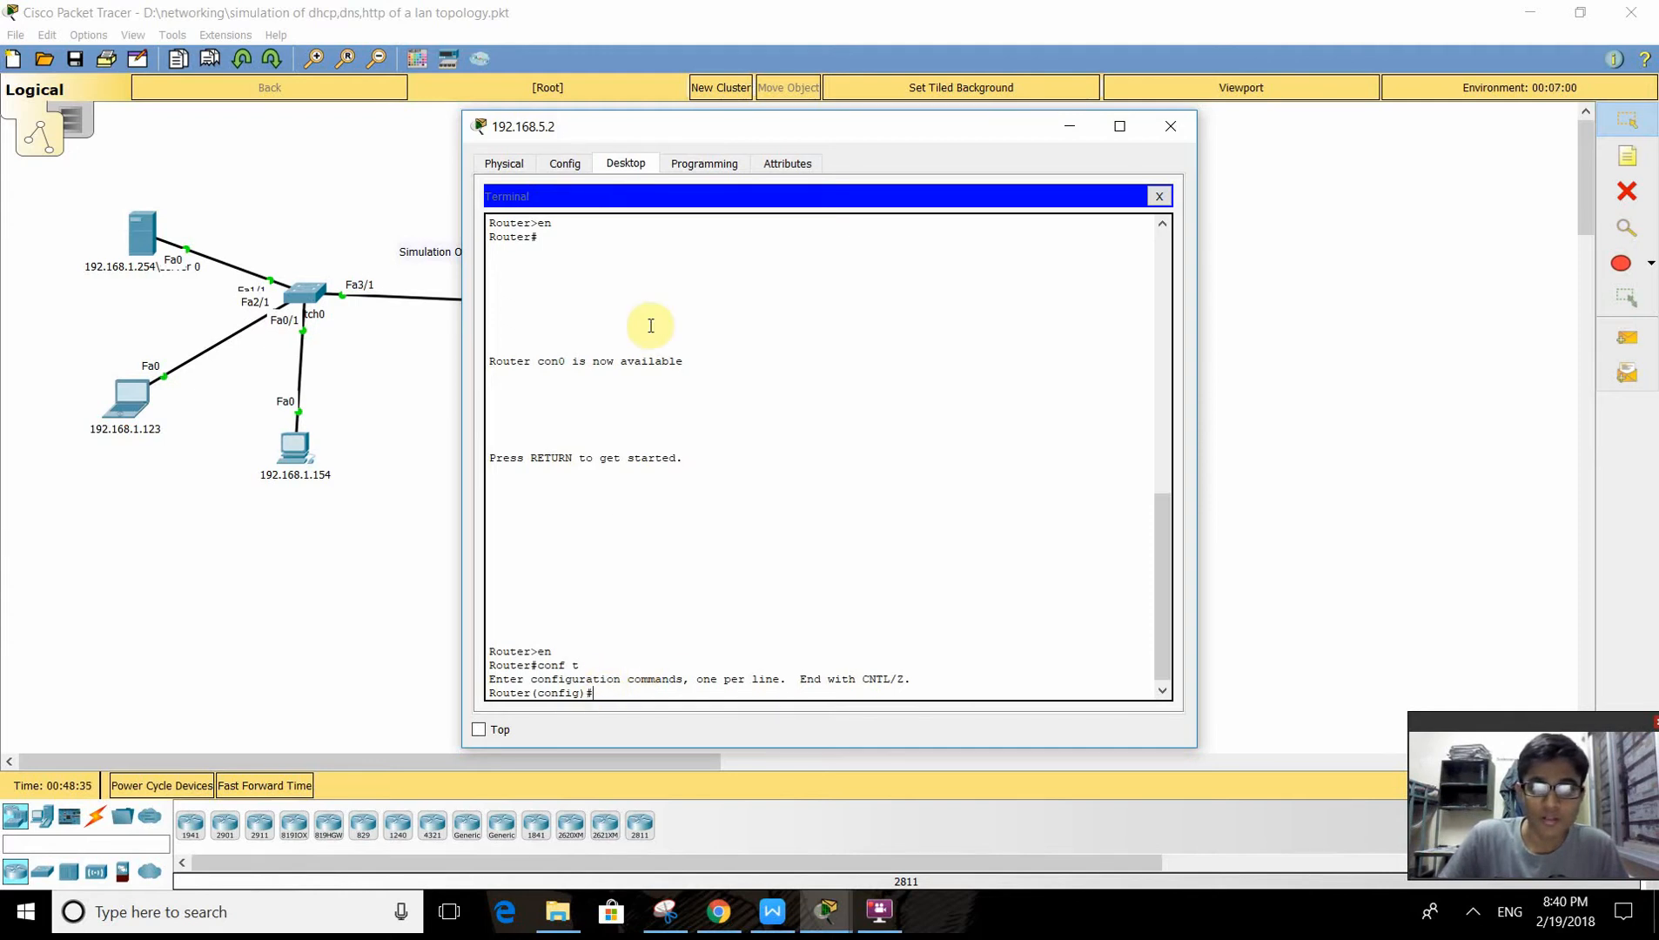
left_click(1159, 196)
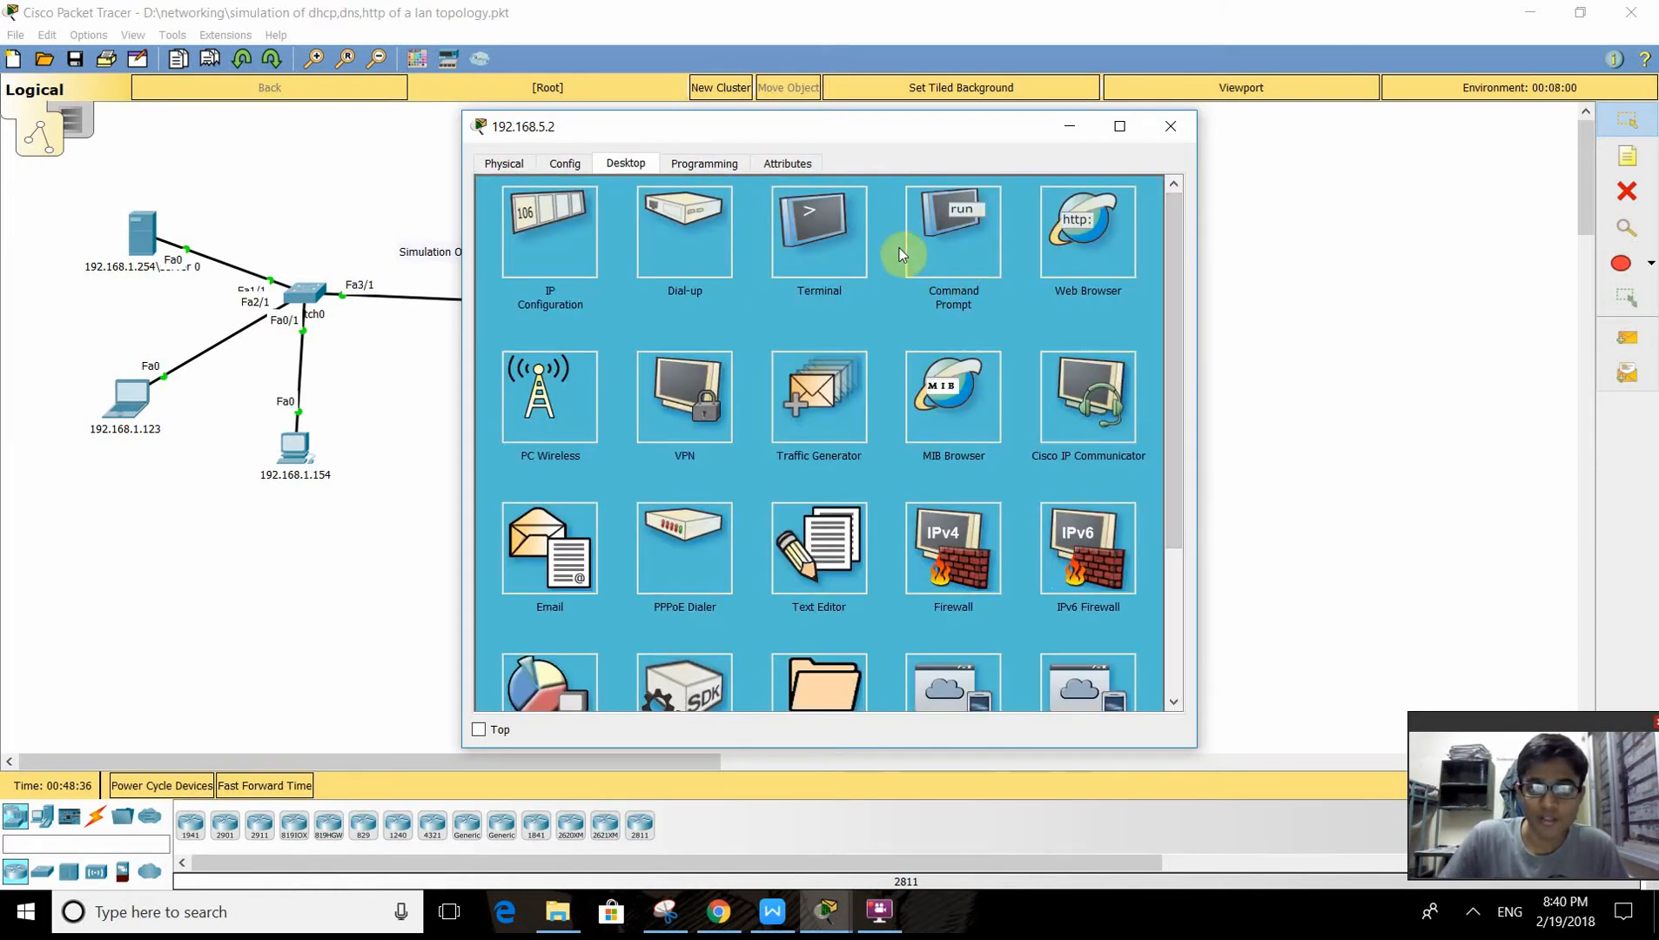
left_click(814, 249)
left_click(1104, 370)
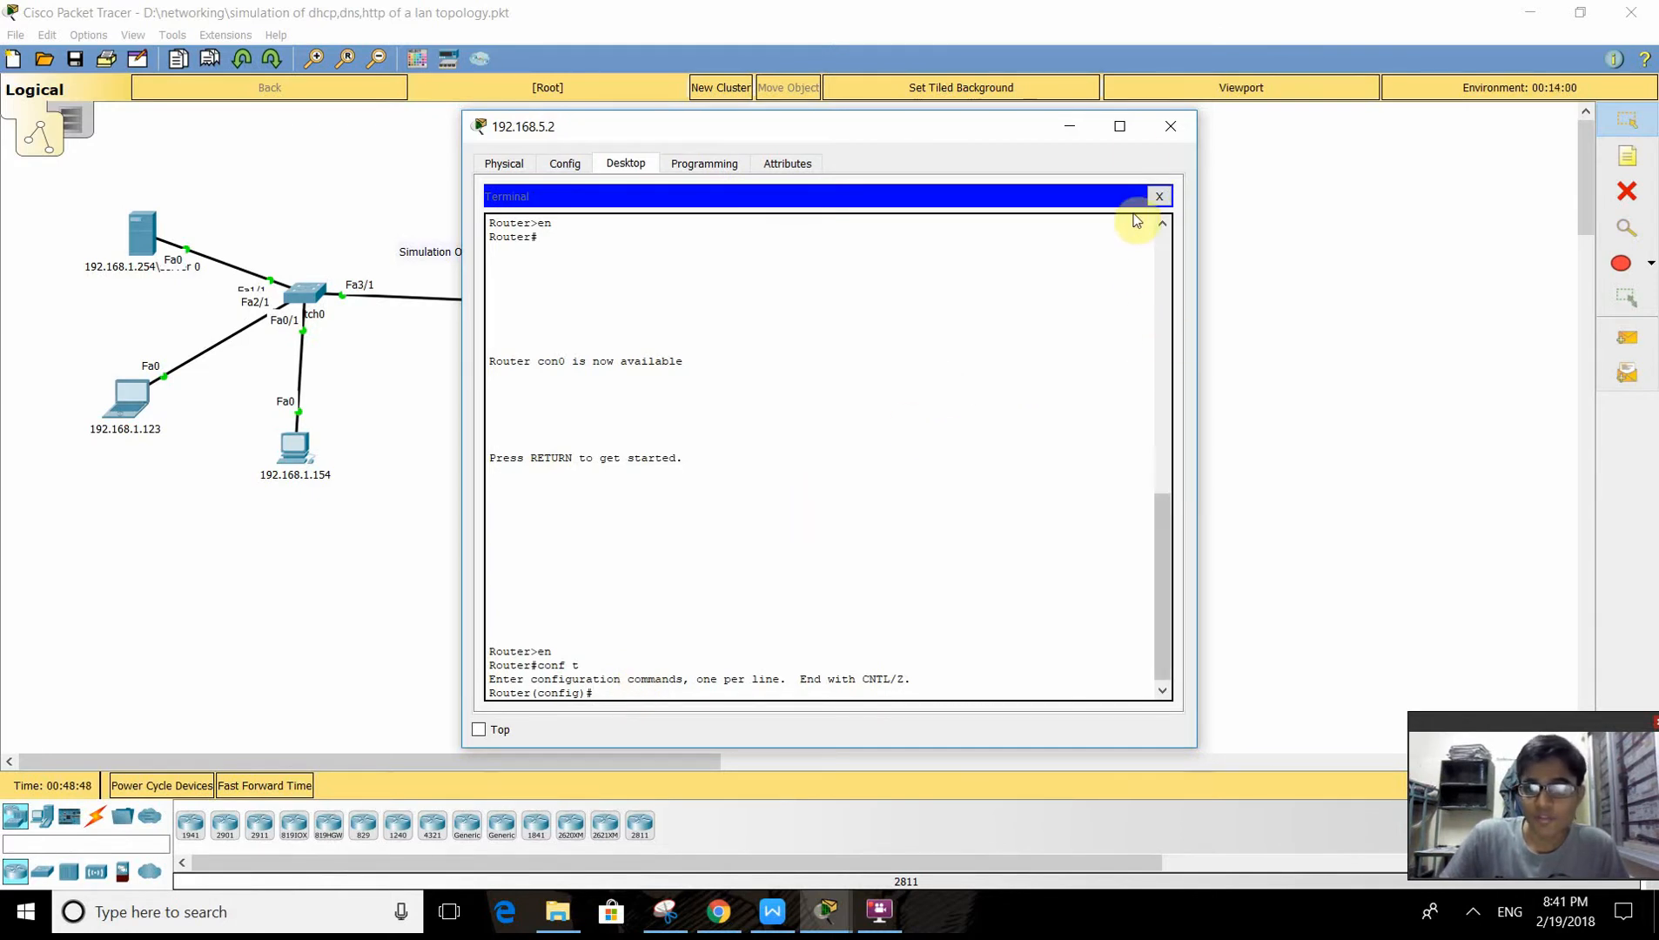
left_click(1178, 131)
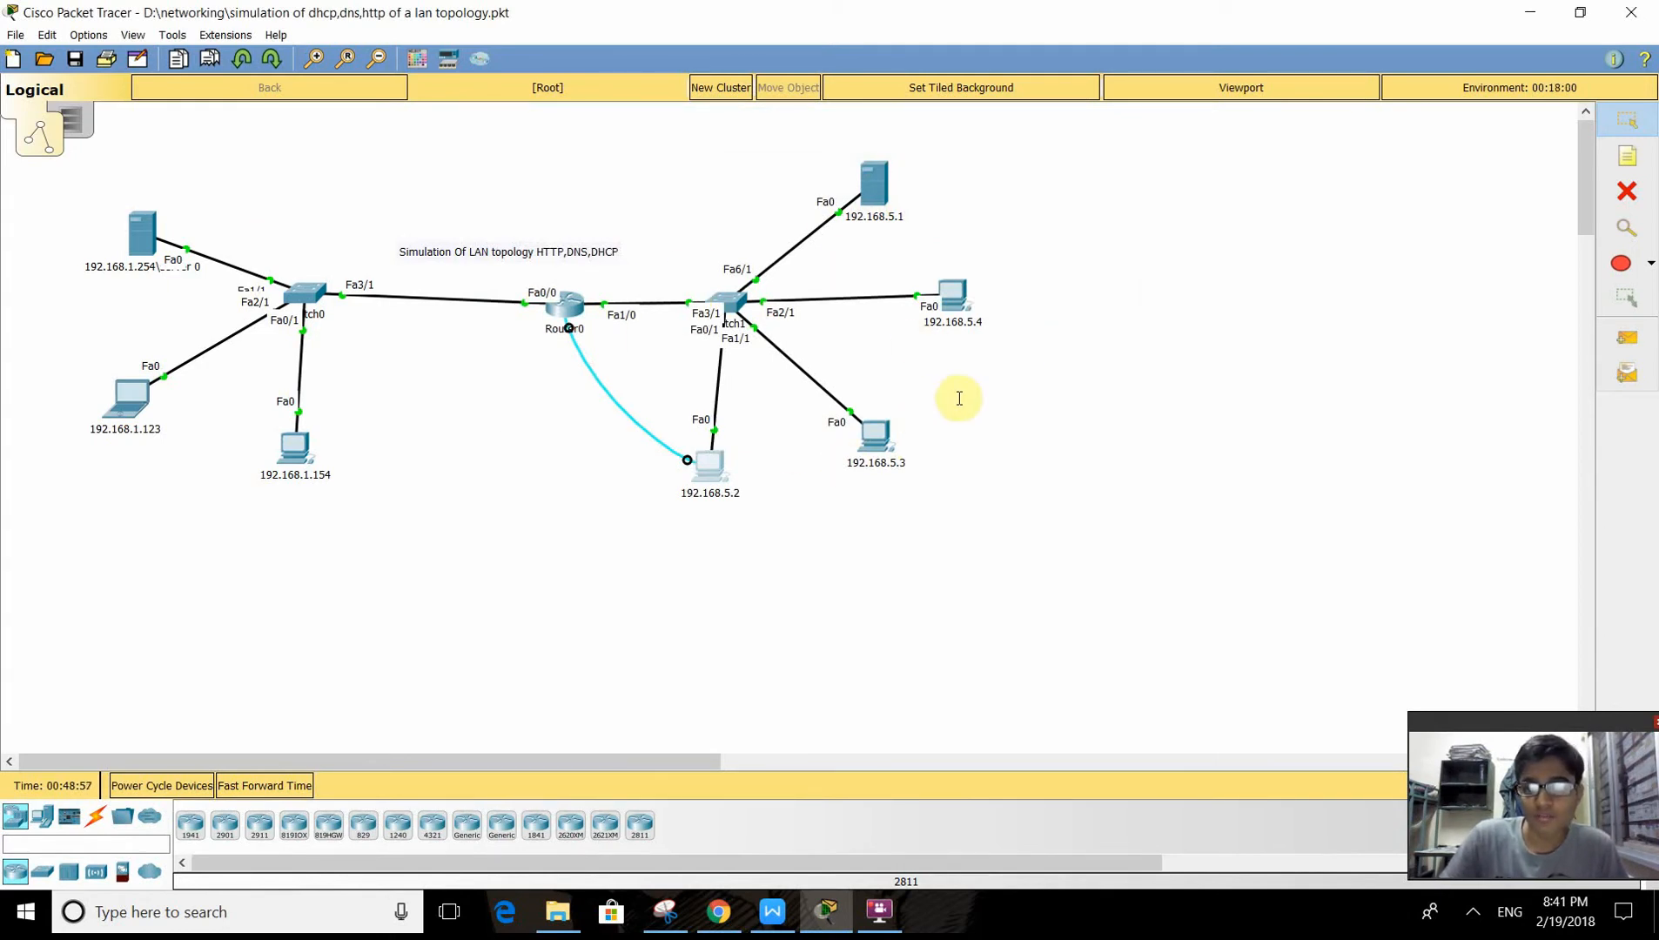
Review the DHCP service settings on server 192.168.5.1 and try to add the pool serverPool with the existing values.
left_click(871, 199)
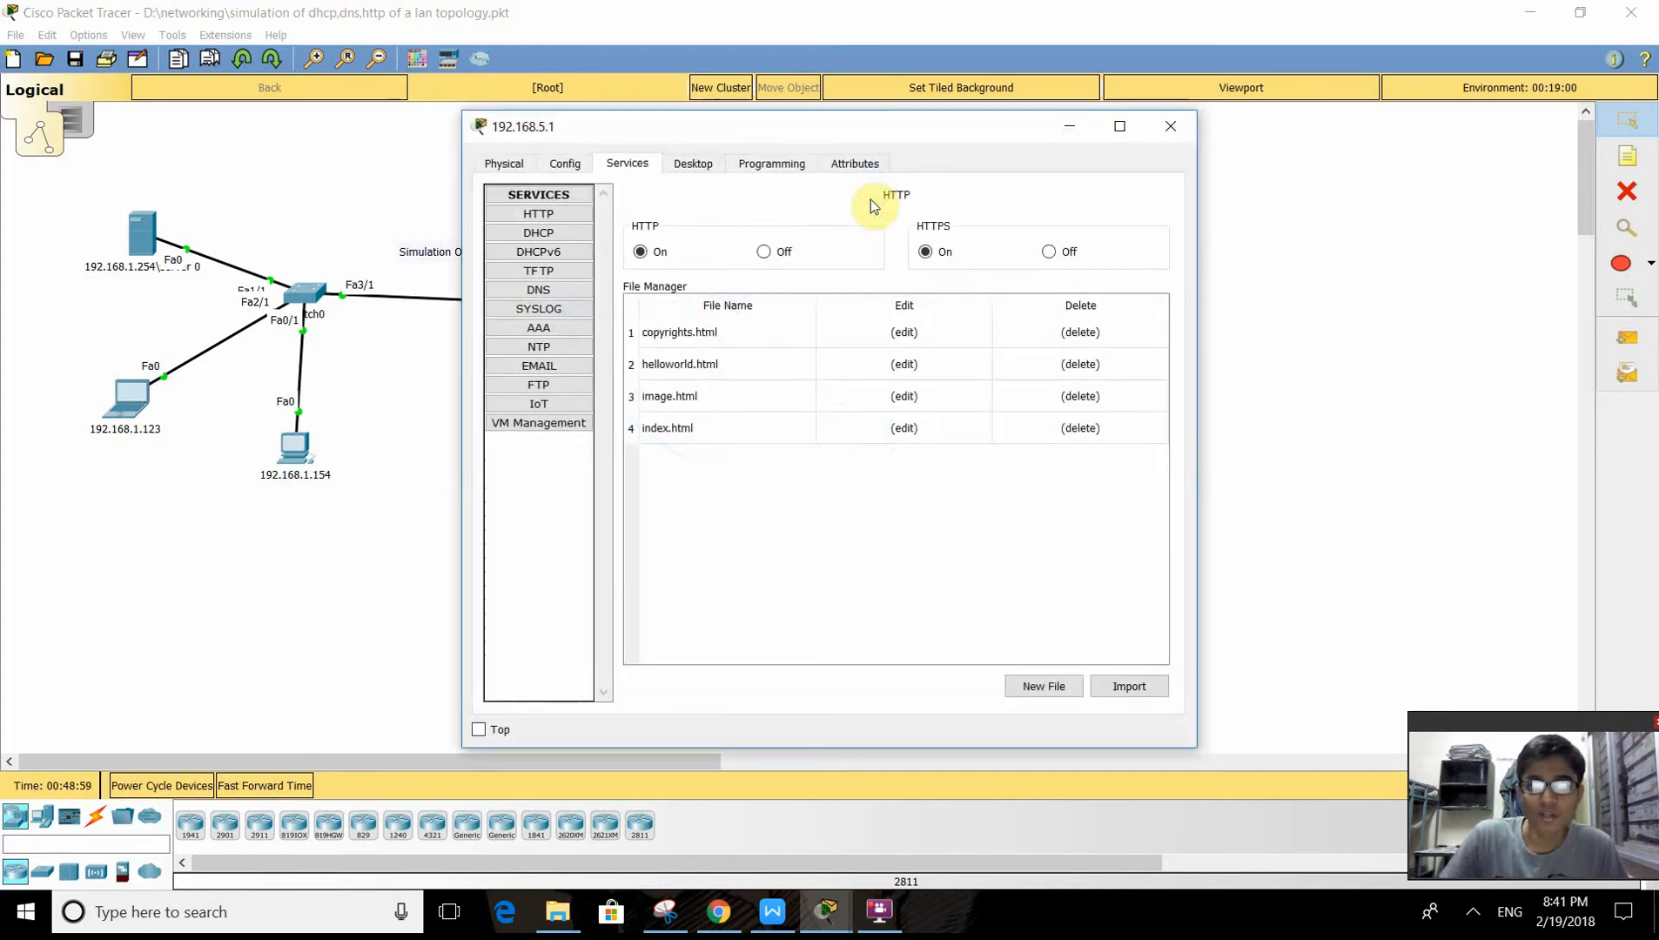
left_click(562, 233)
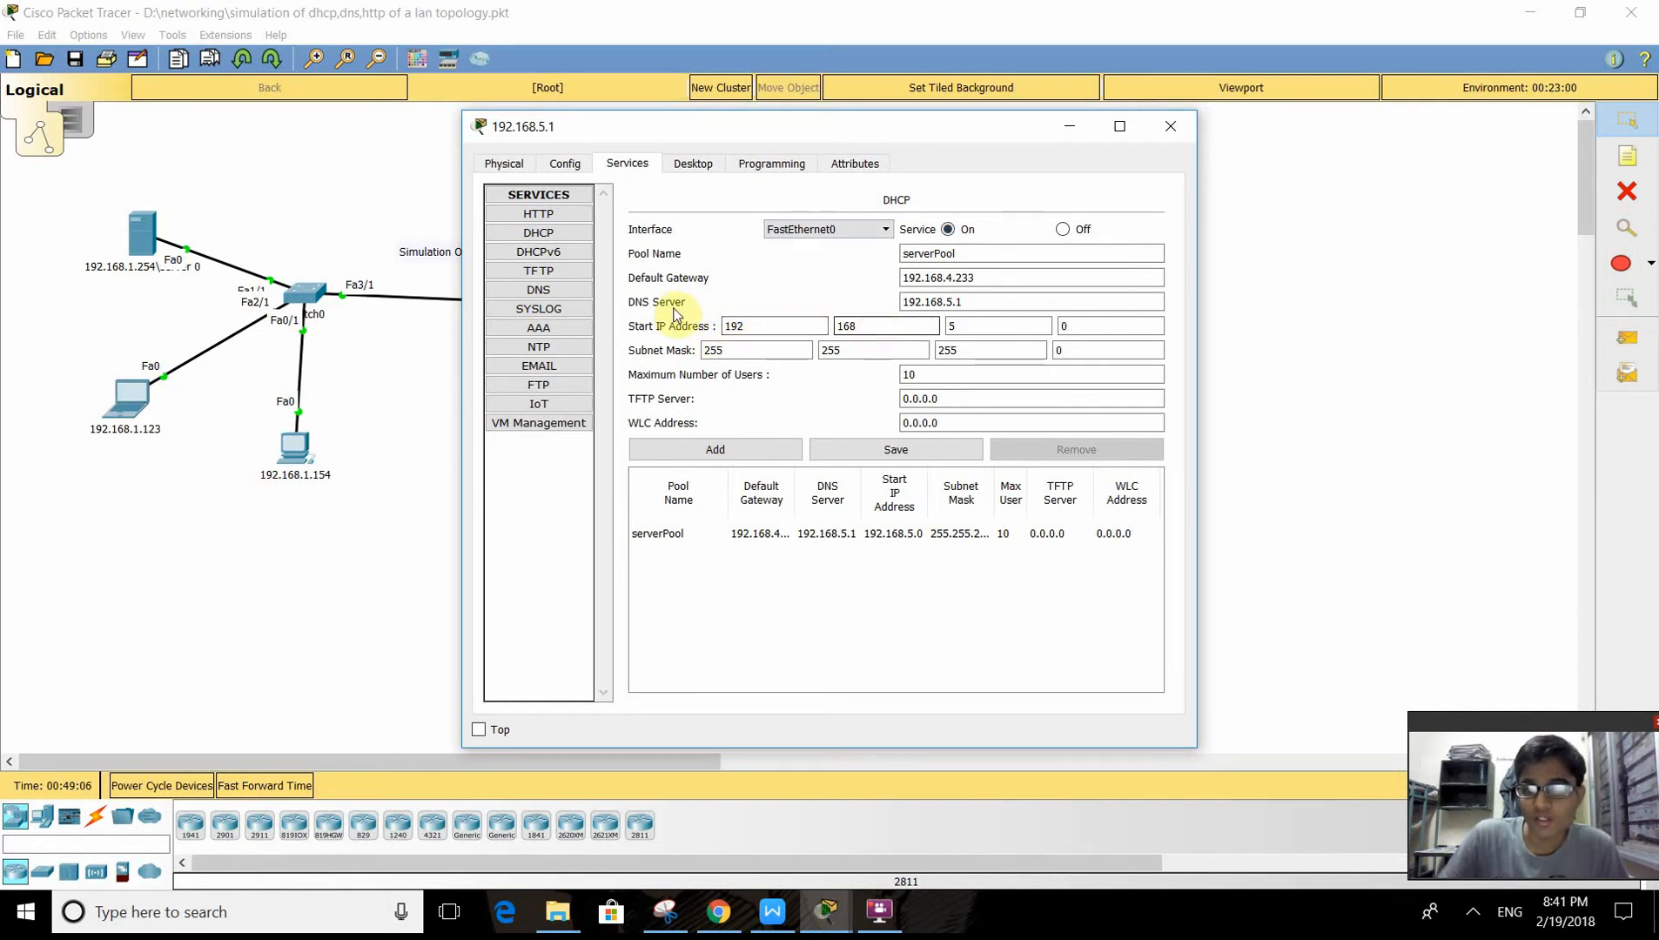
left_click(961, 326)
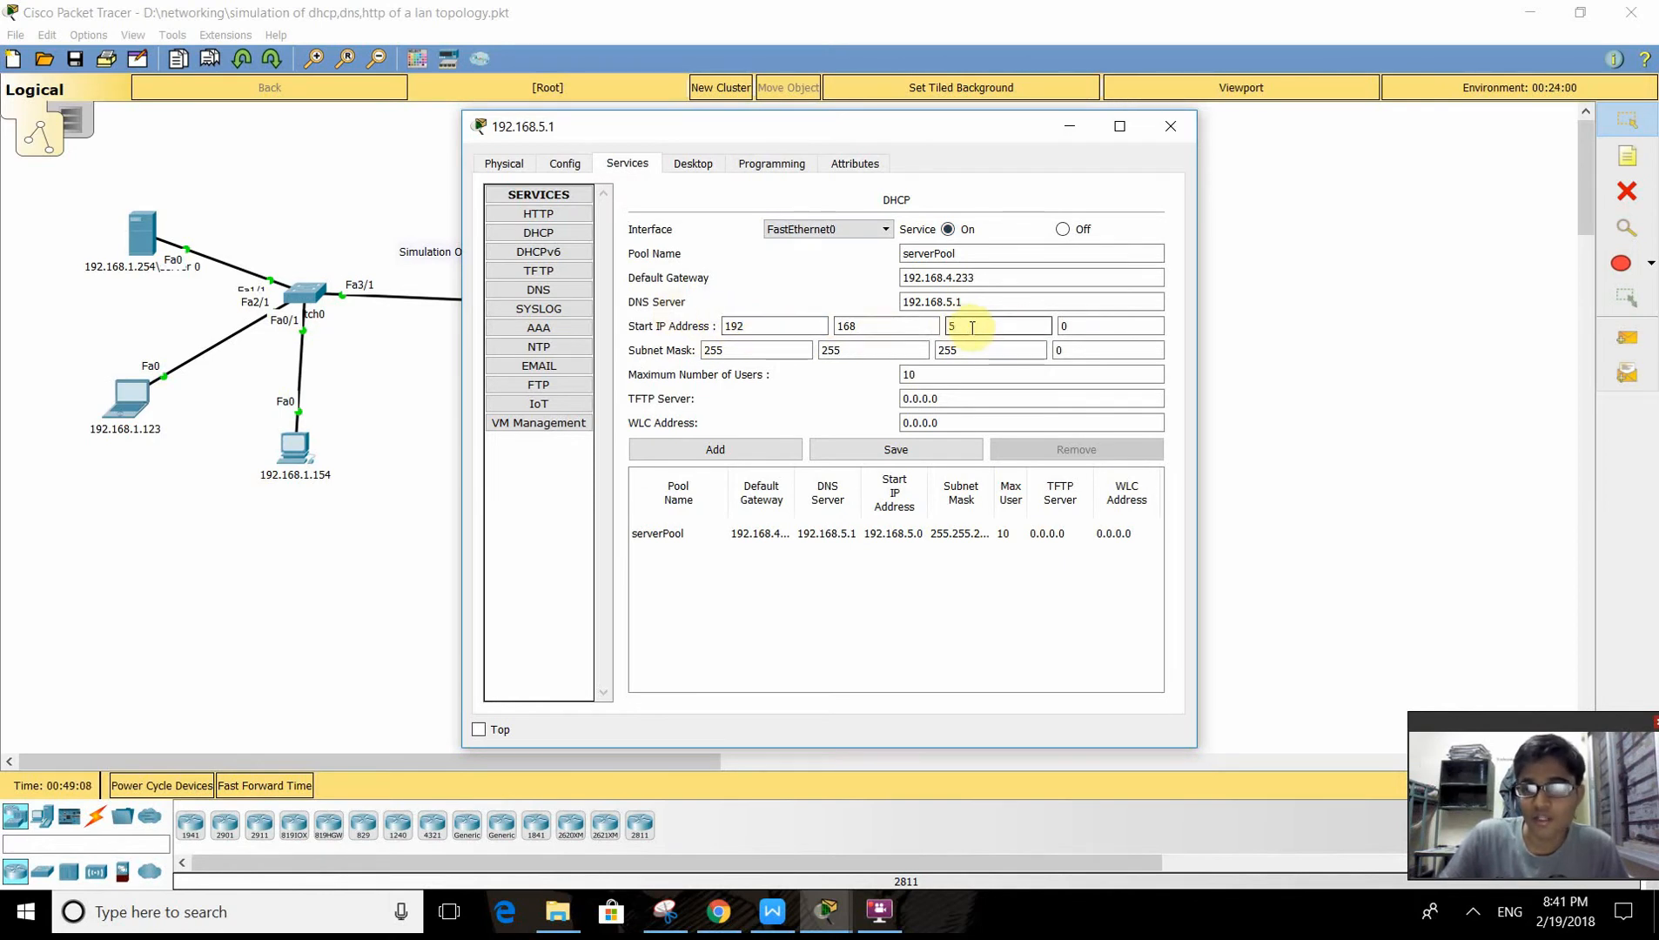
left_click(1069, 327)
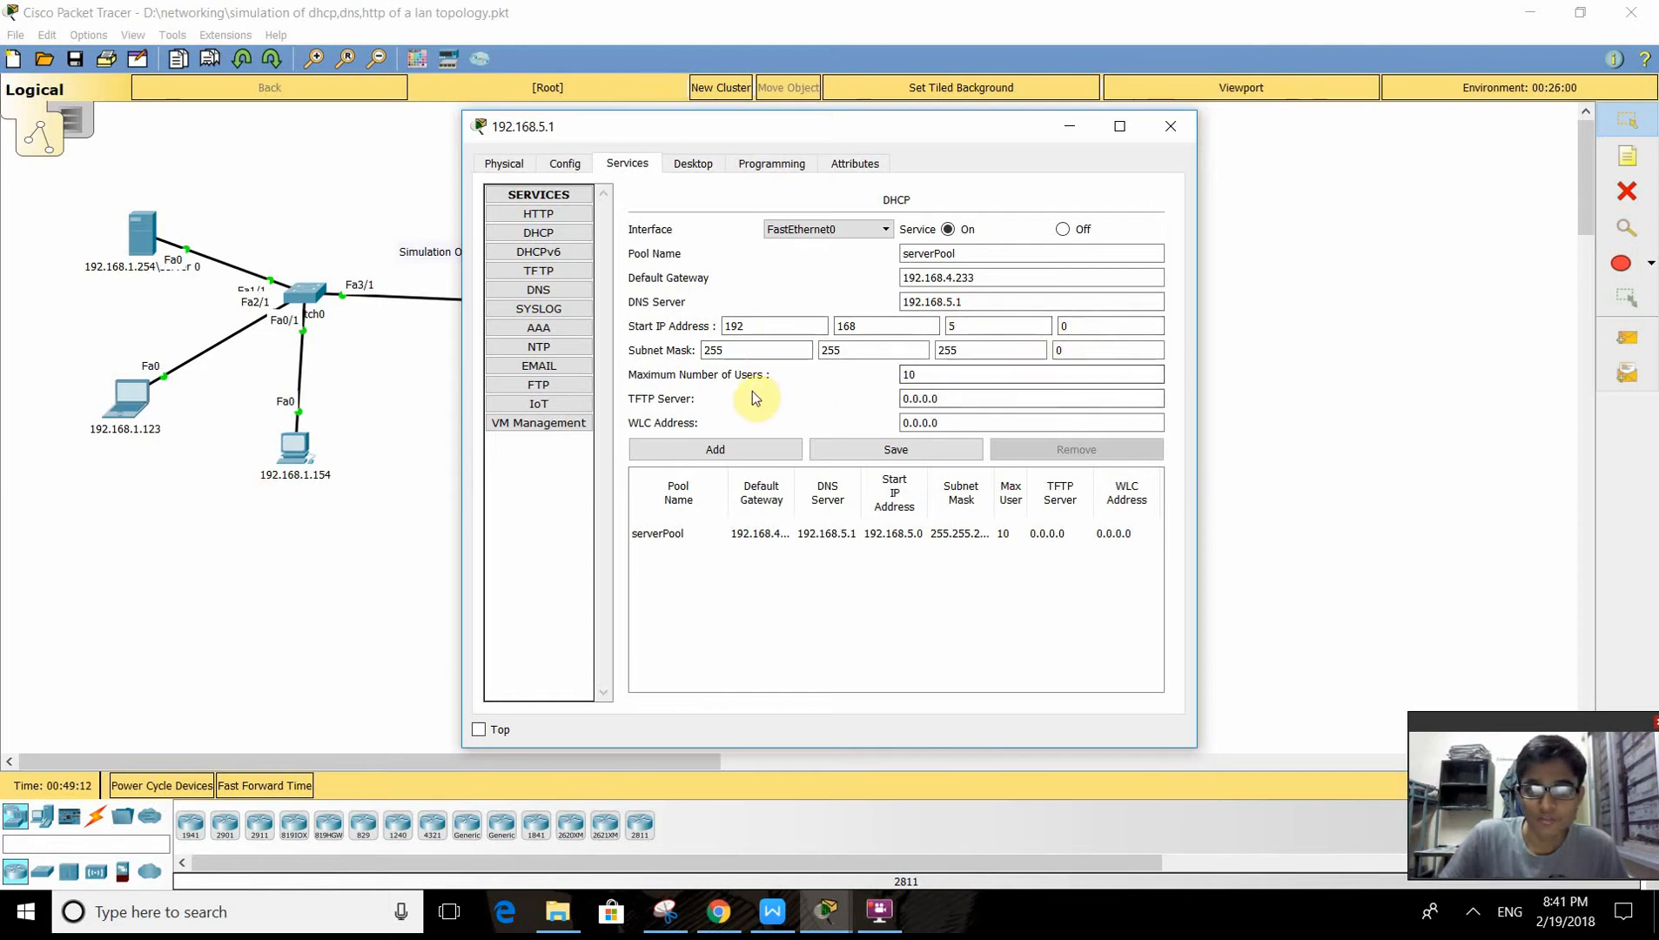
left_click(942, 377)
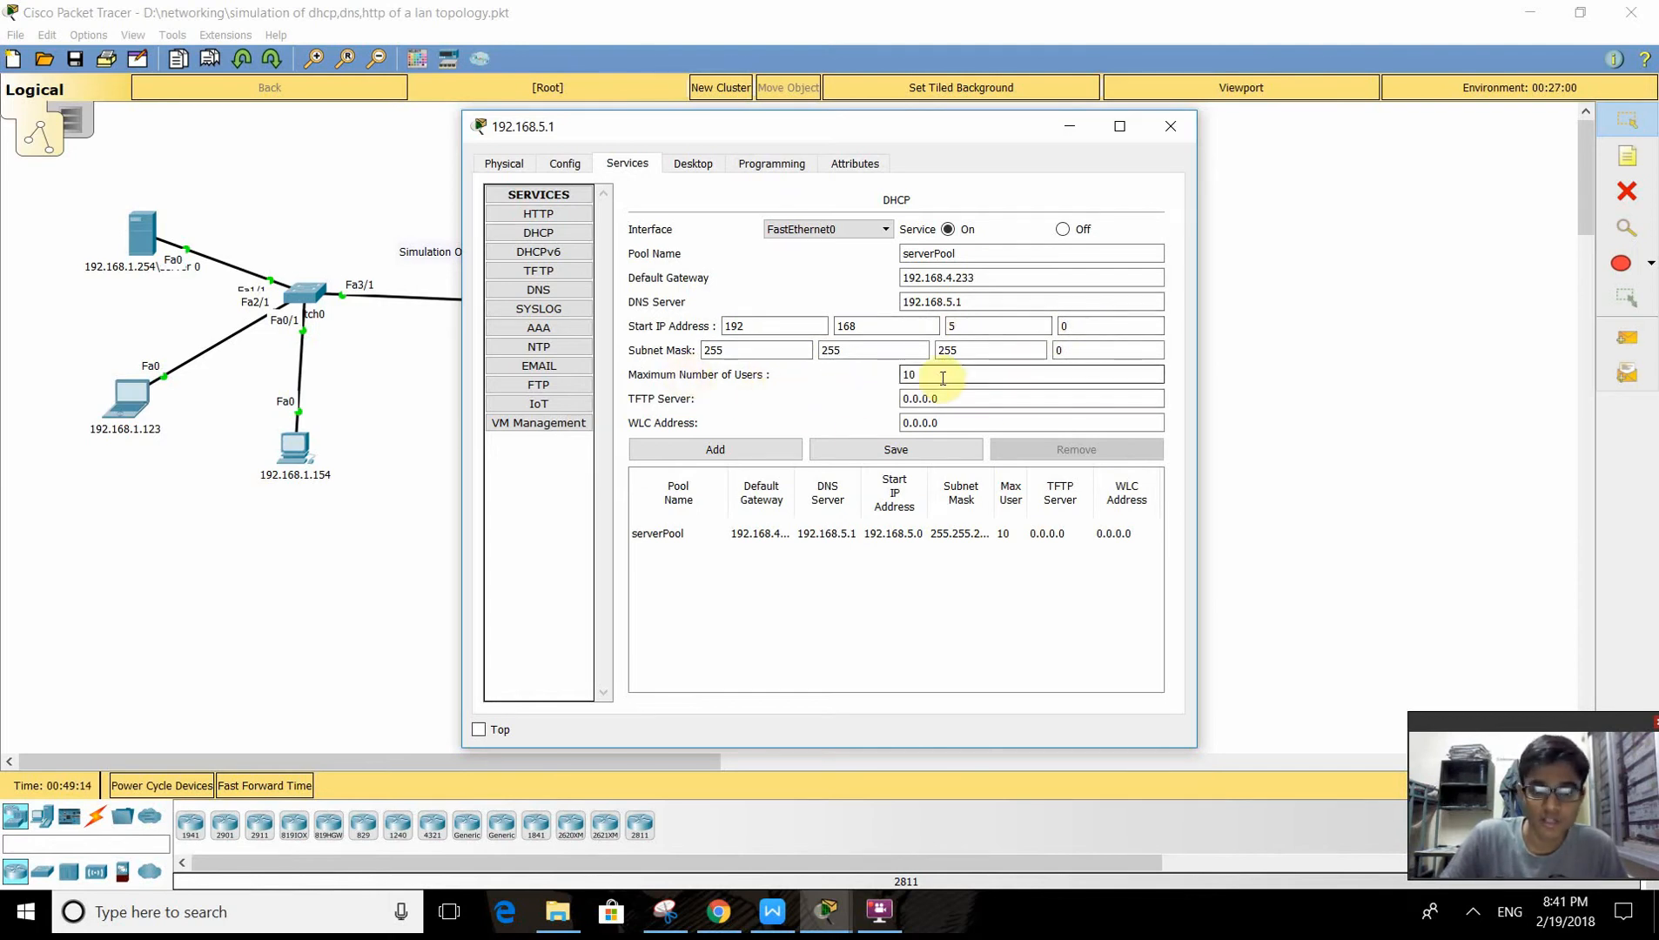
left_click(764, 452)
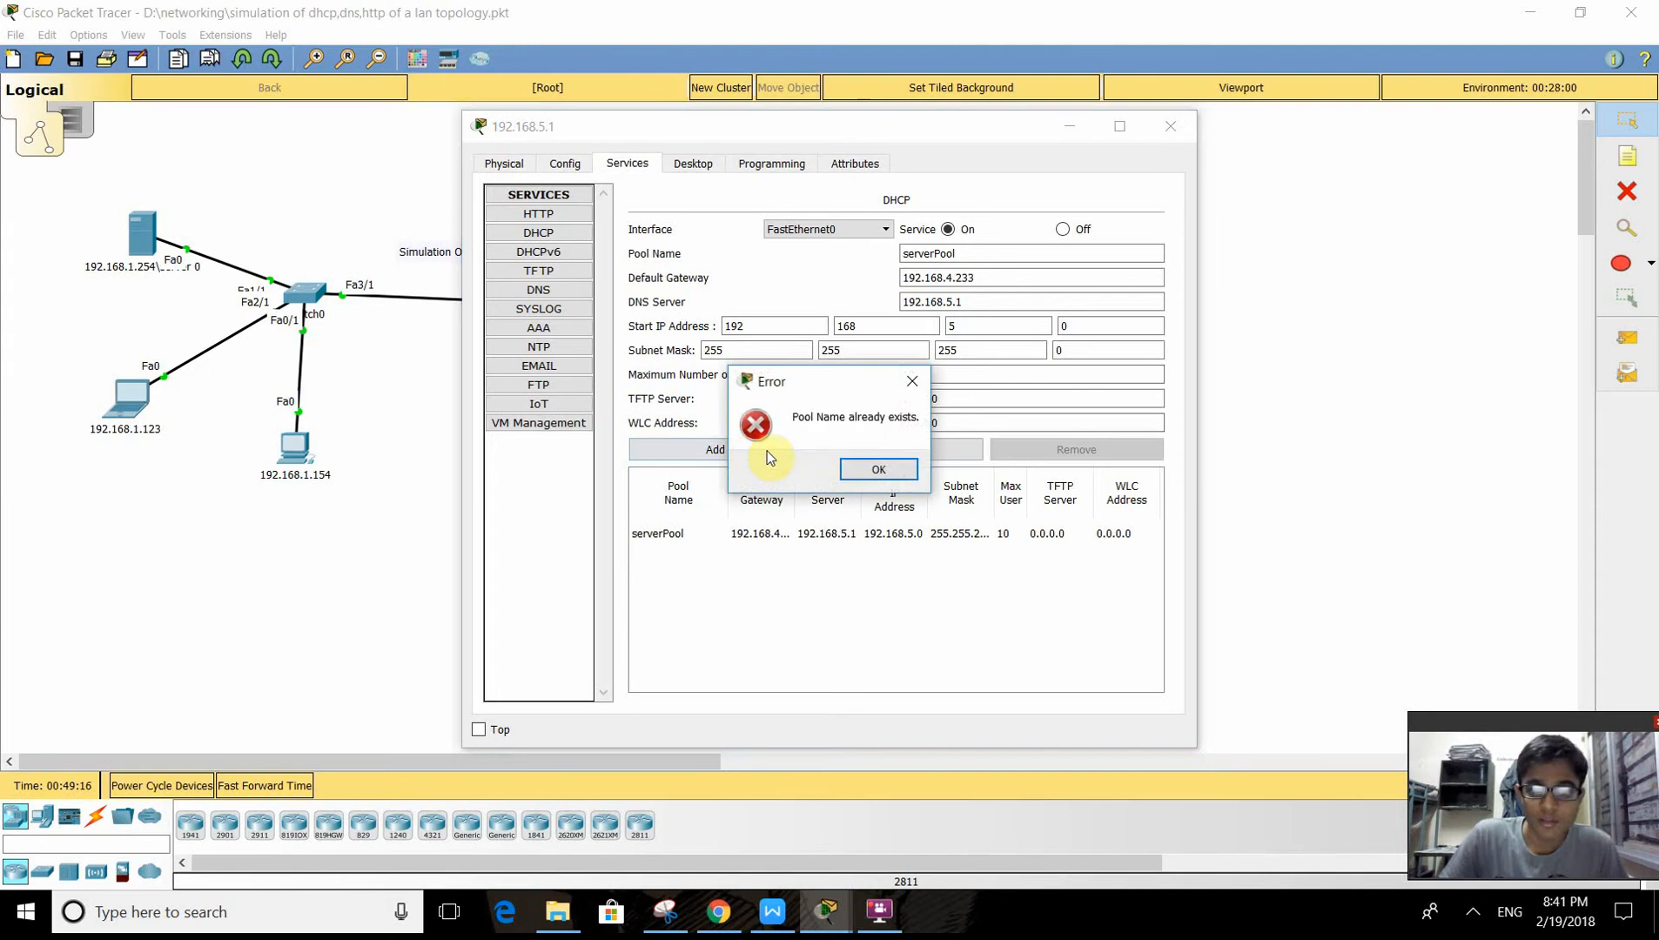
left_click(879, 470)
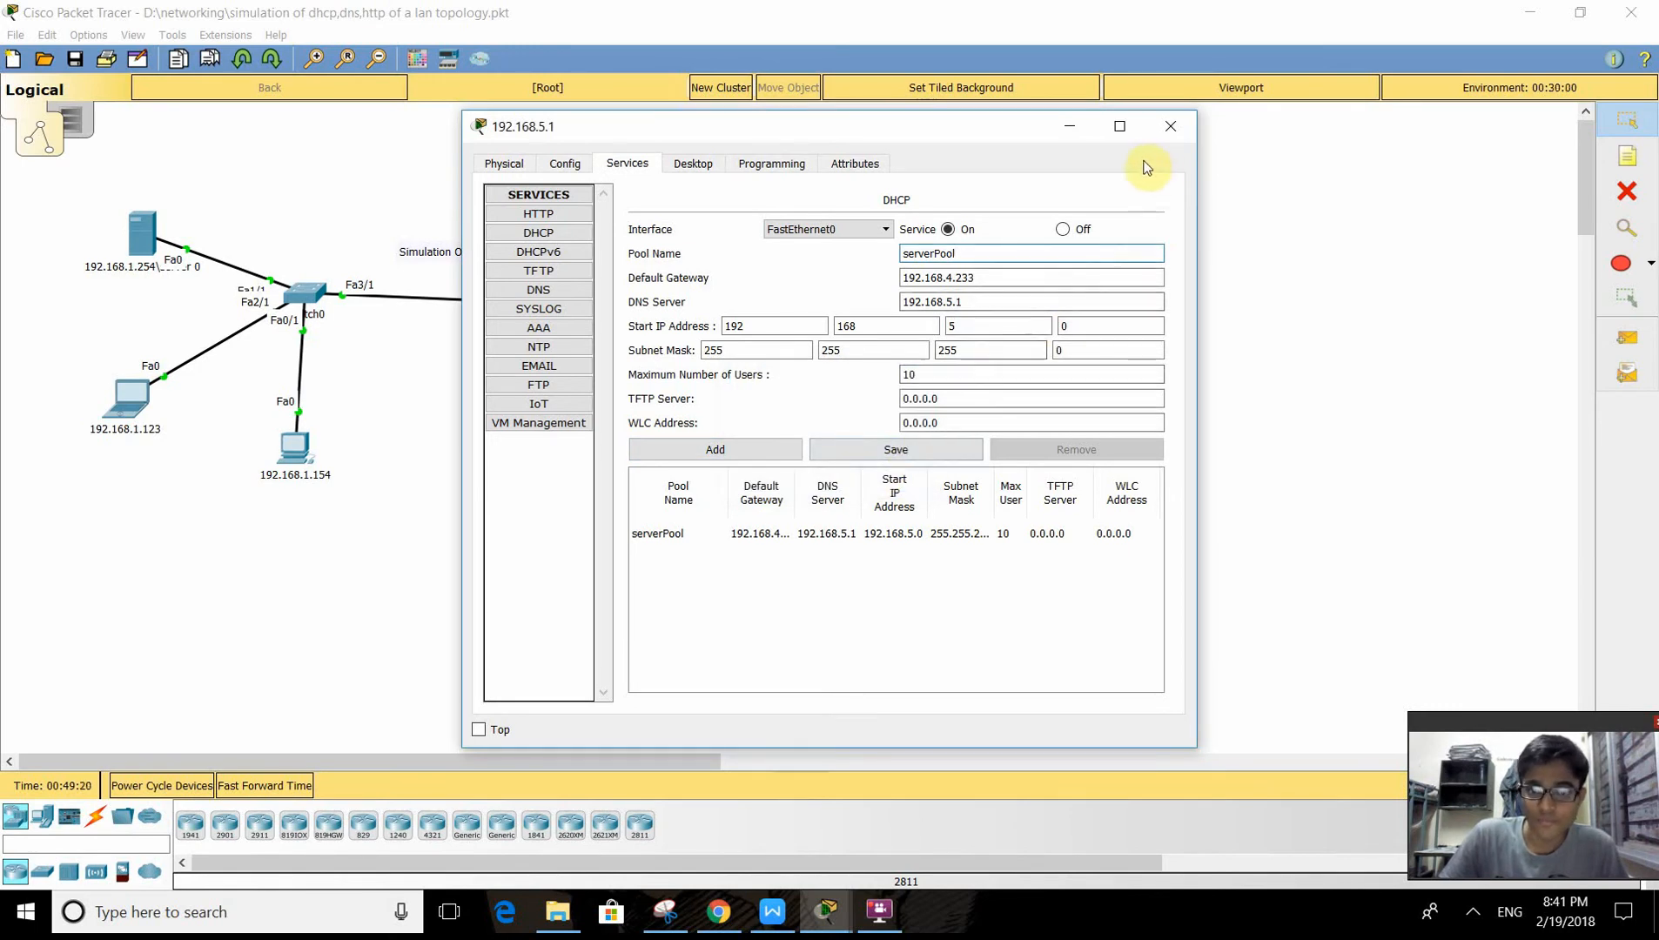
left_click(1171, 126)
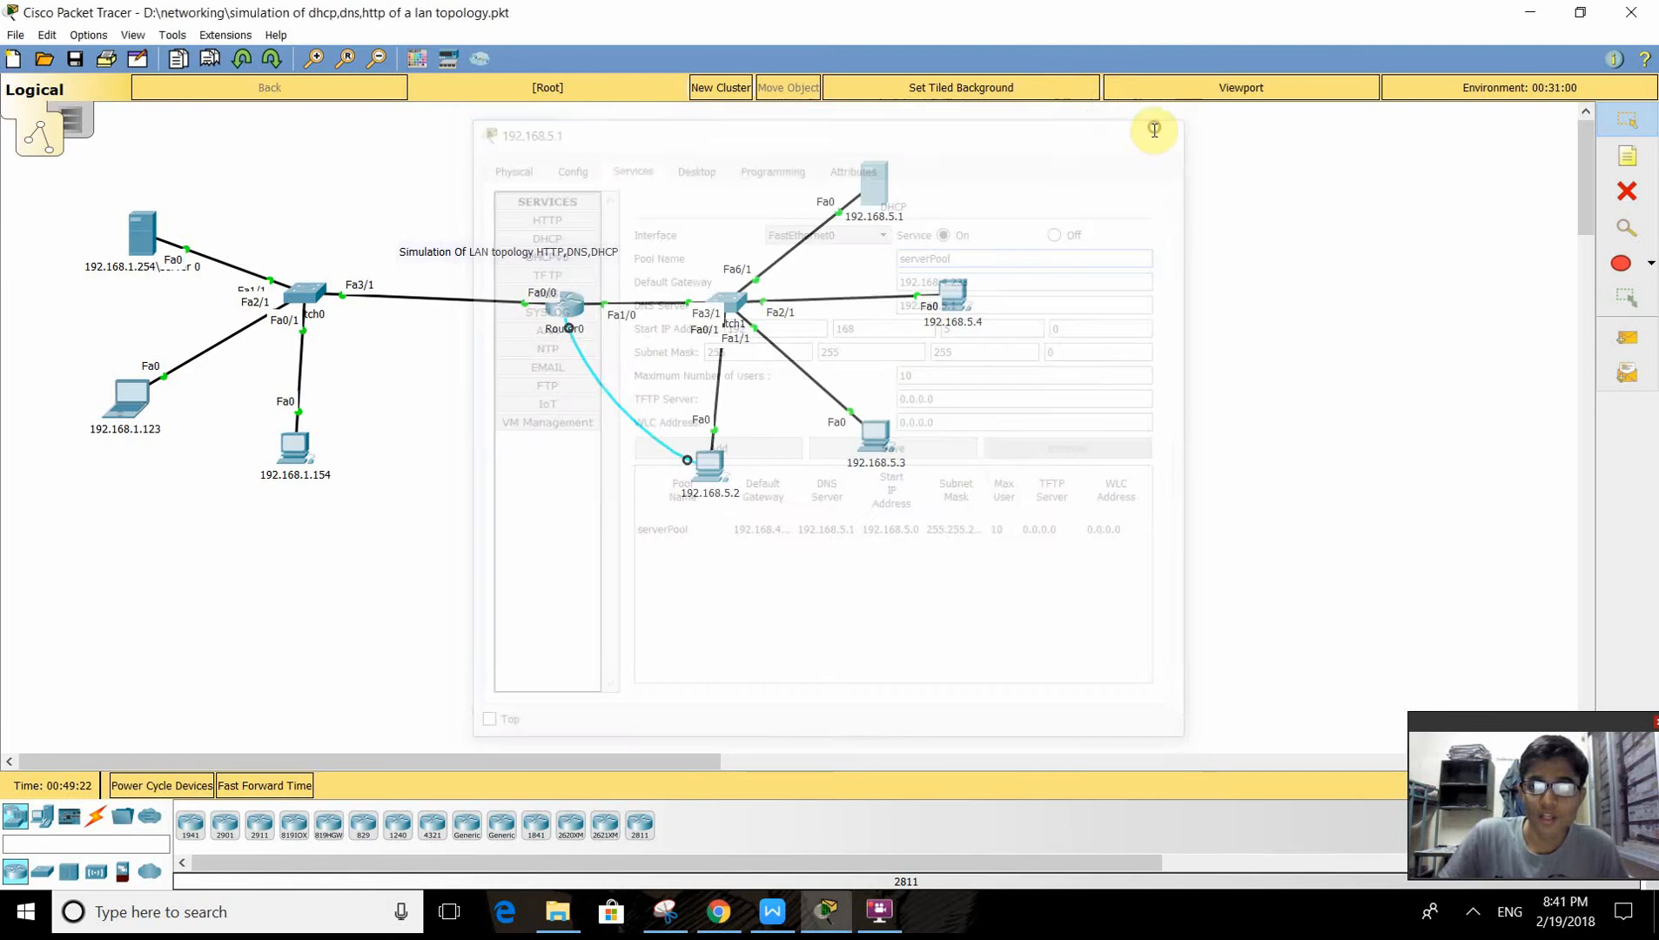
Switch the IP configuration of PC 192.168.5.2 to static and back to DHCP to request its address again.
left_click(708, 462)
left_click(573, 272)
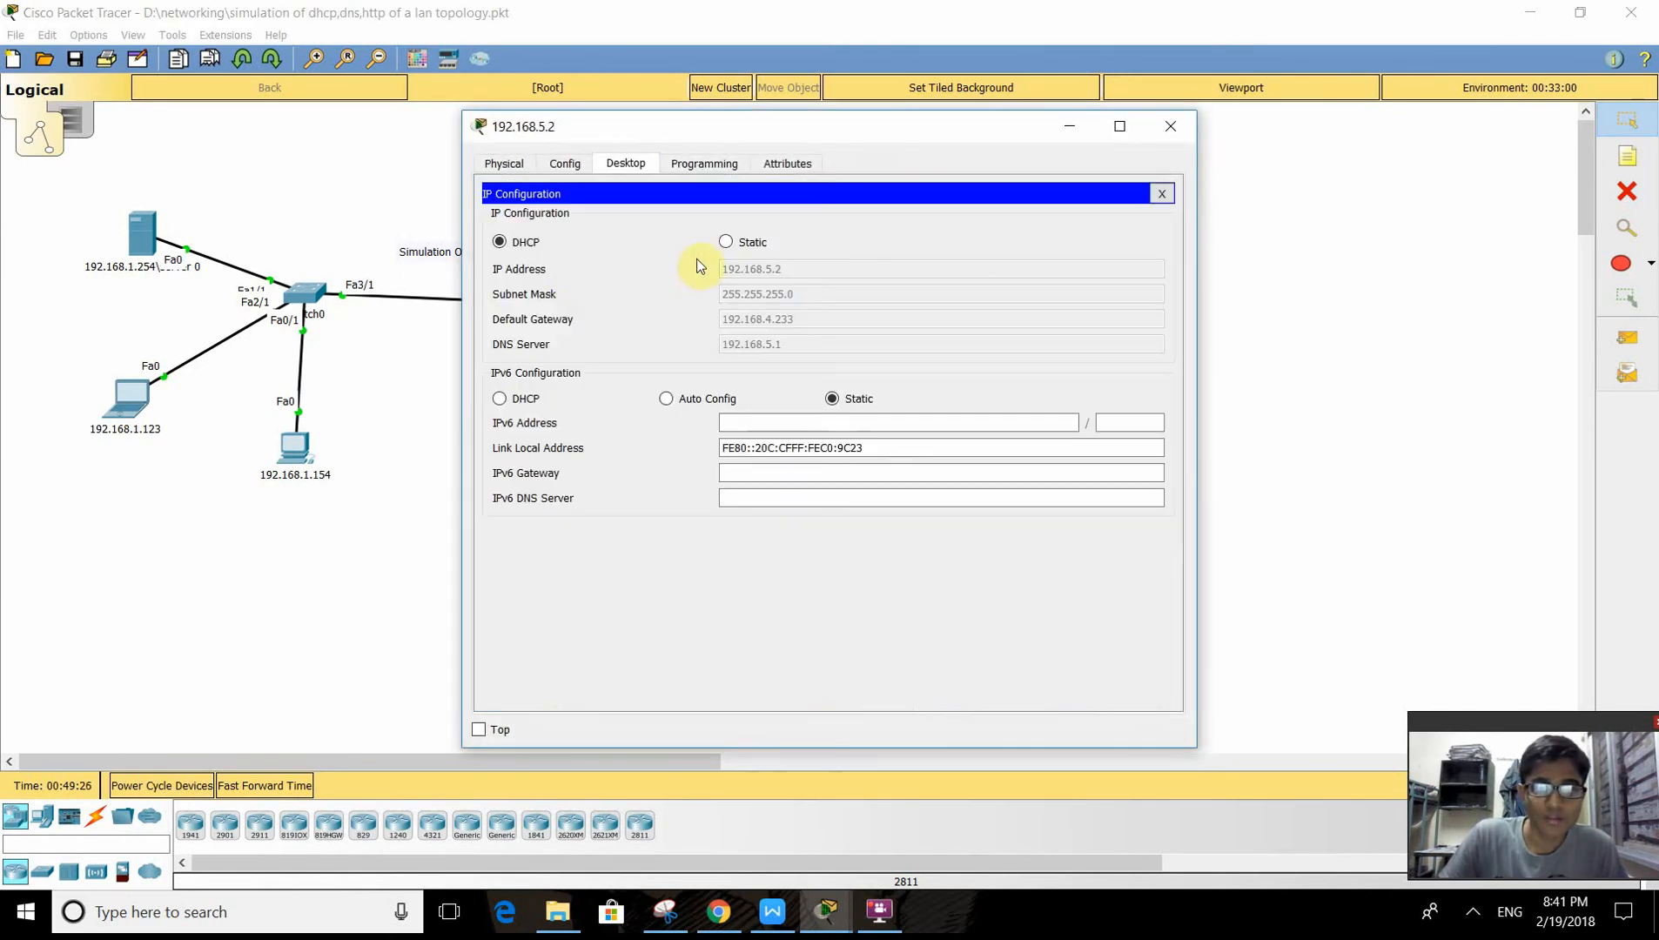
left_click(724, 242)
left_click(736, 294)
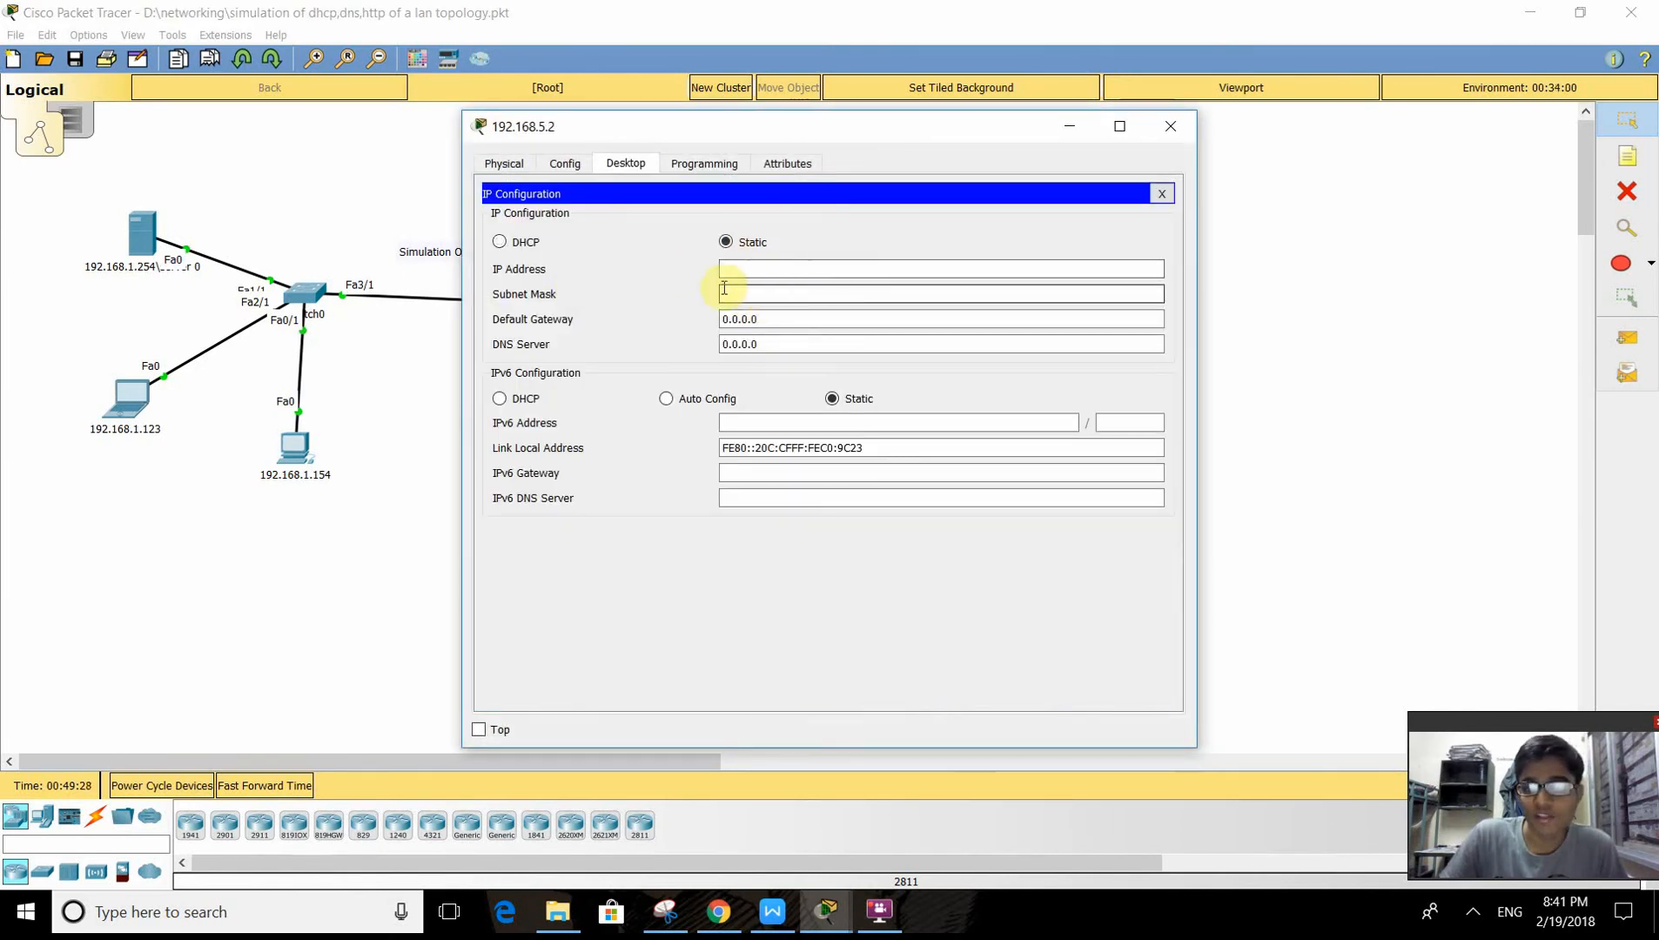
left_click(503, 242)
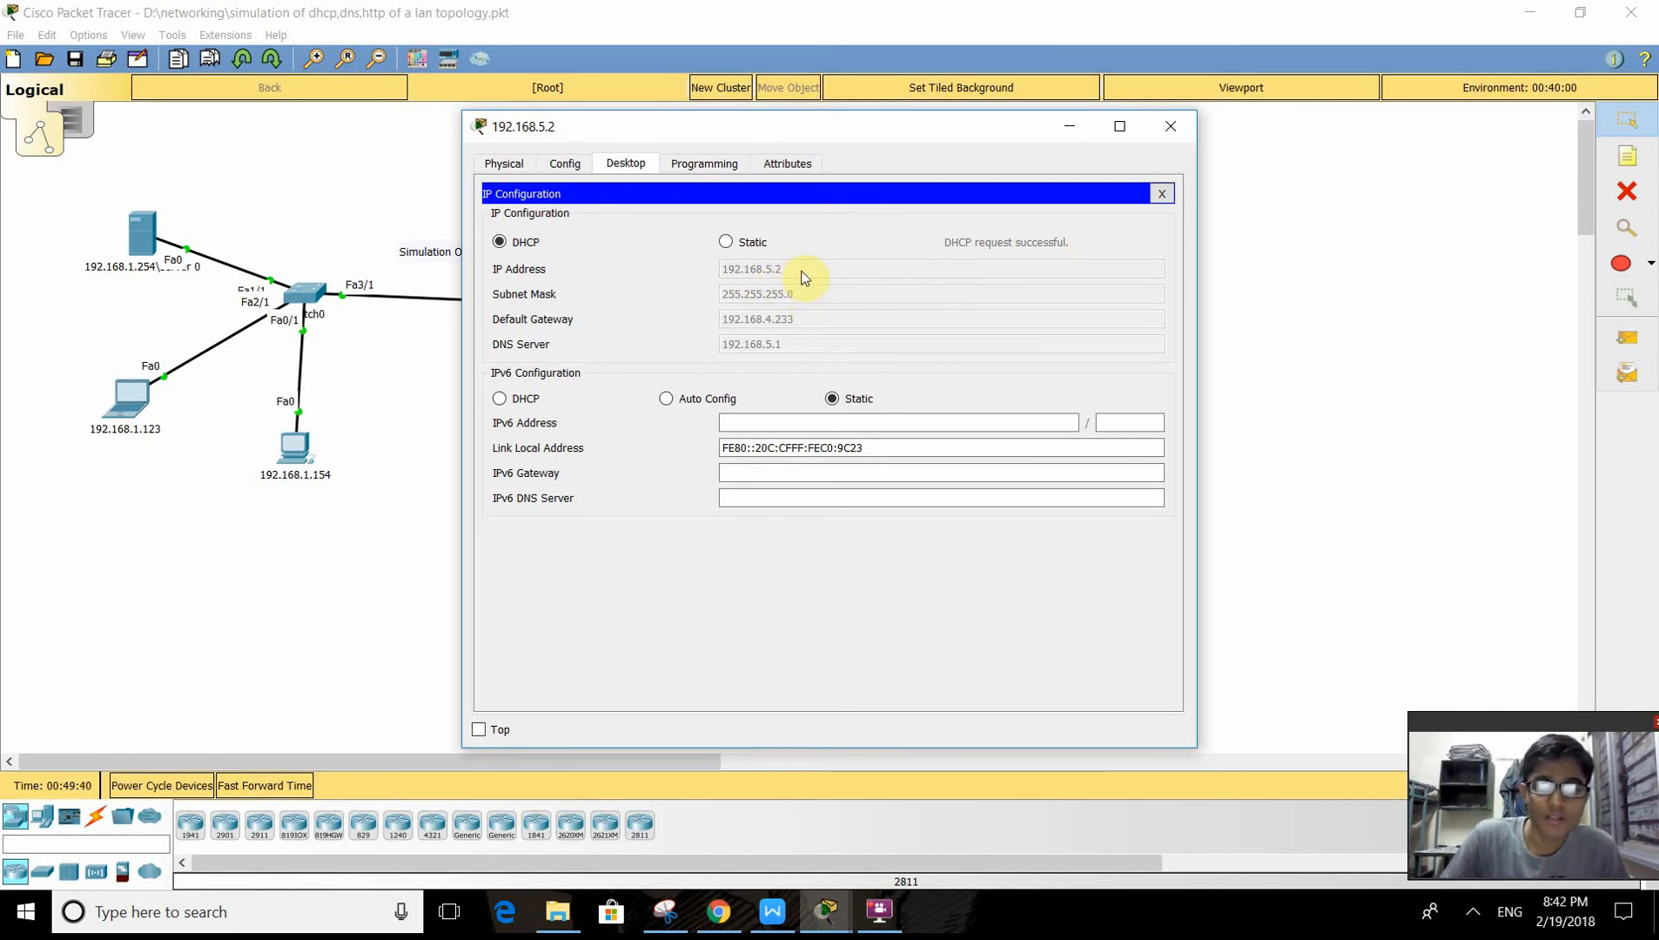
left_click(1167, 193)
left_click(1170, 127)
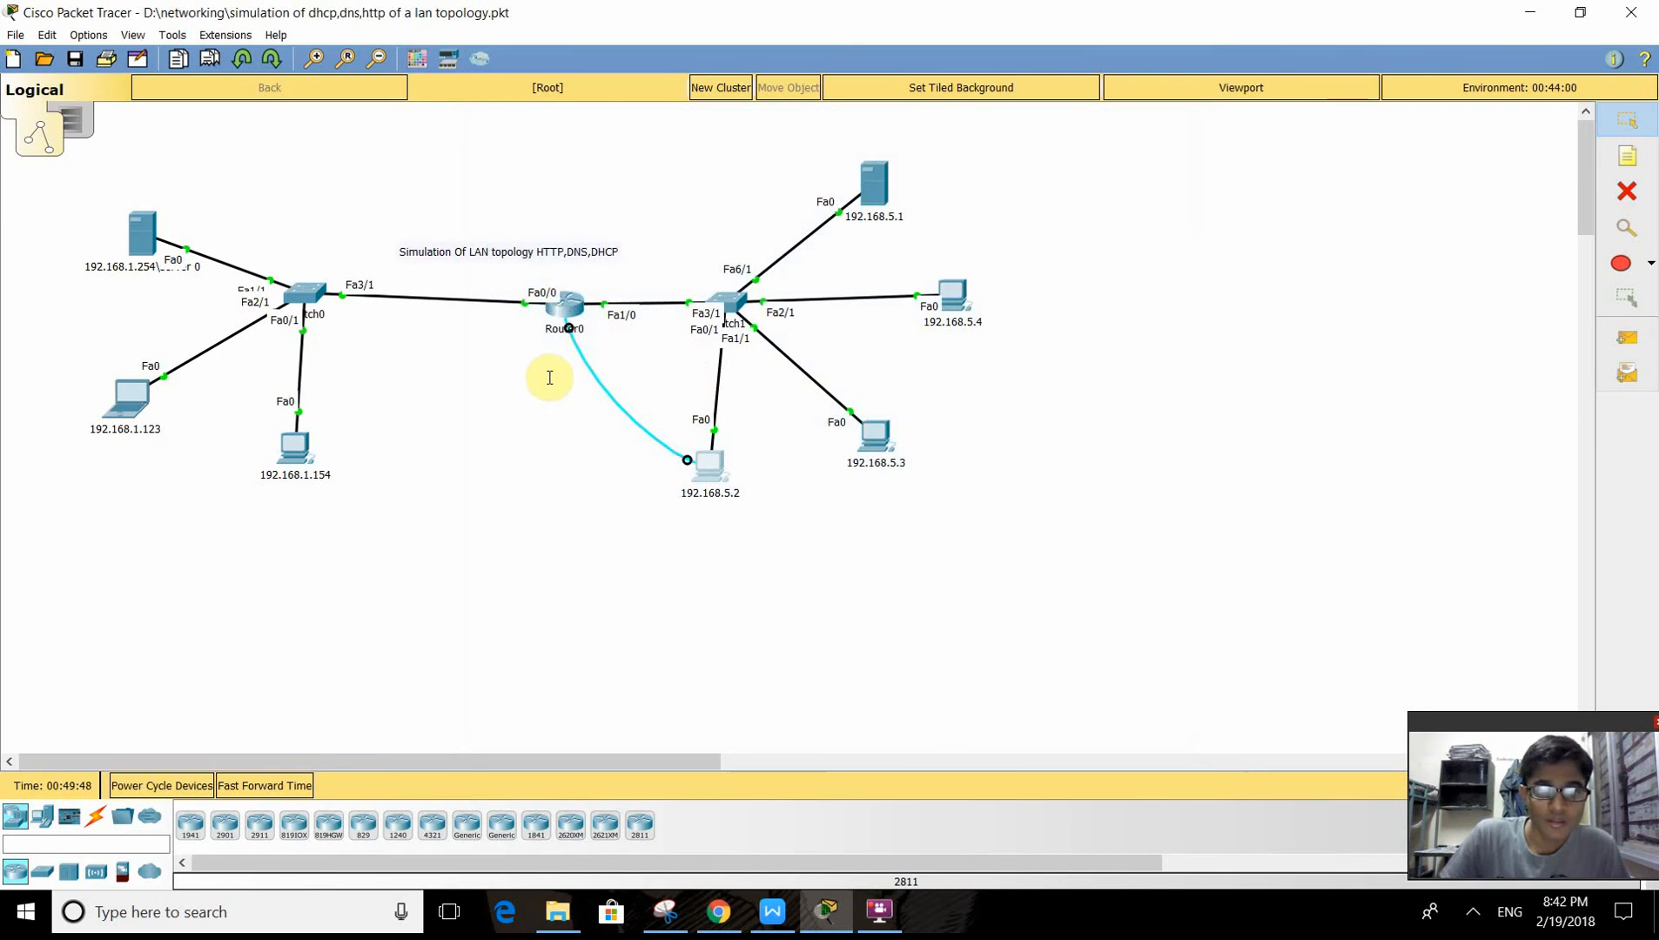
Check Router0's interface addresses and compare them with the IP configuration of PC 192.168.5.2.
mouse_move(575, 307)
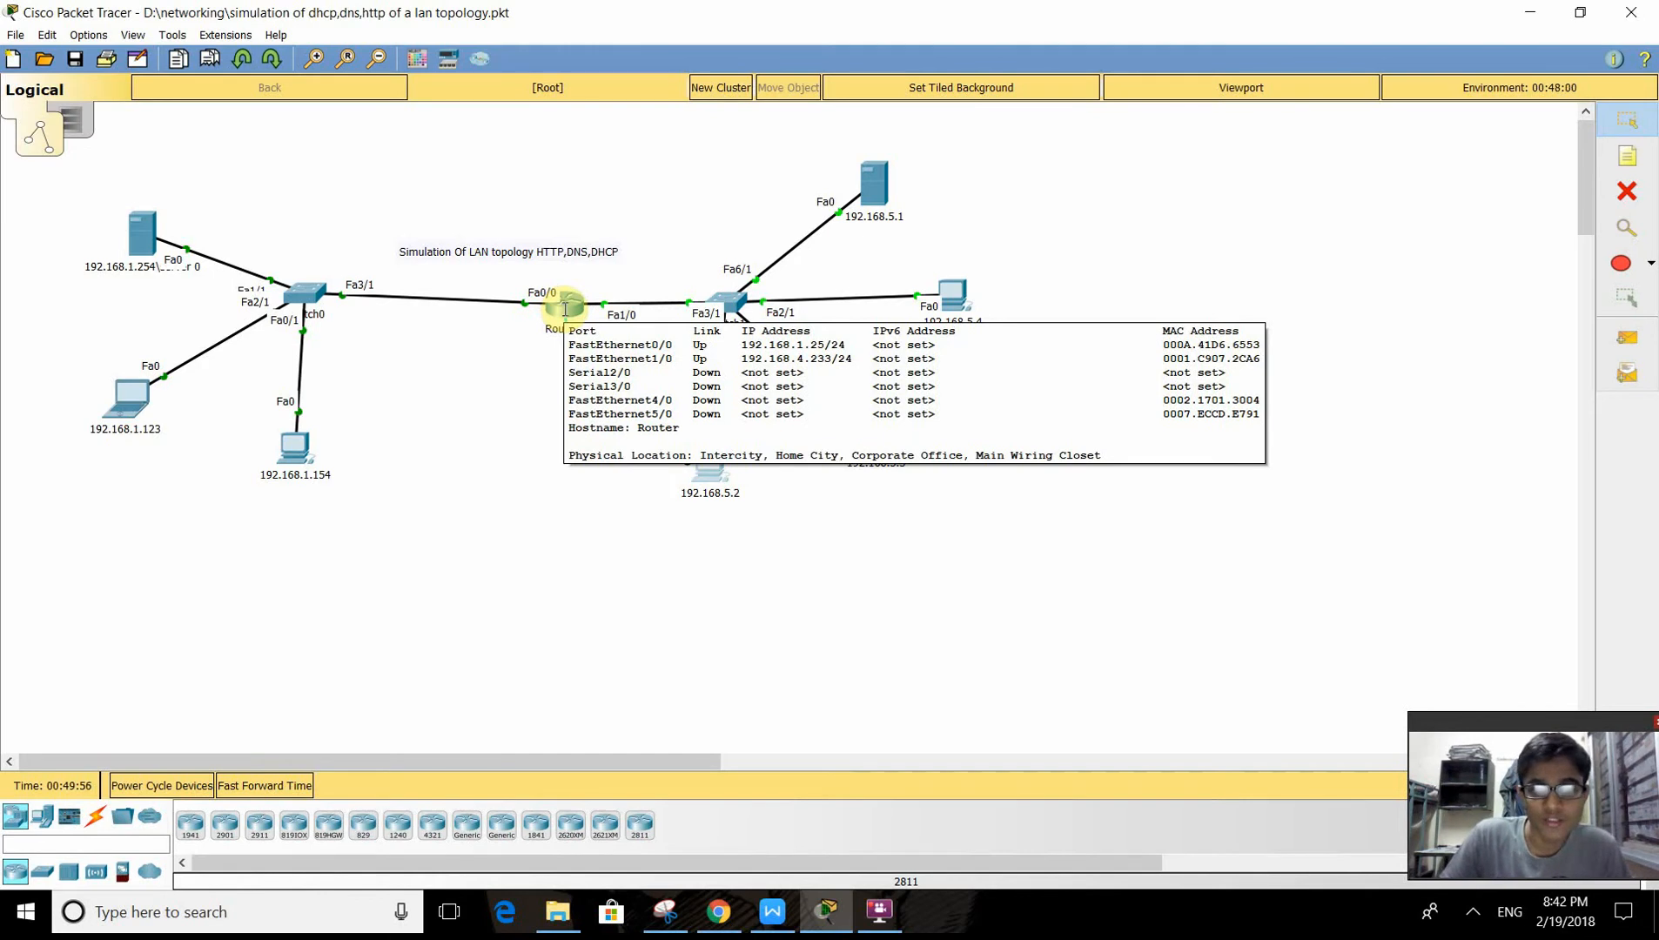
left_click(706, 471)
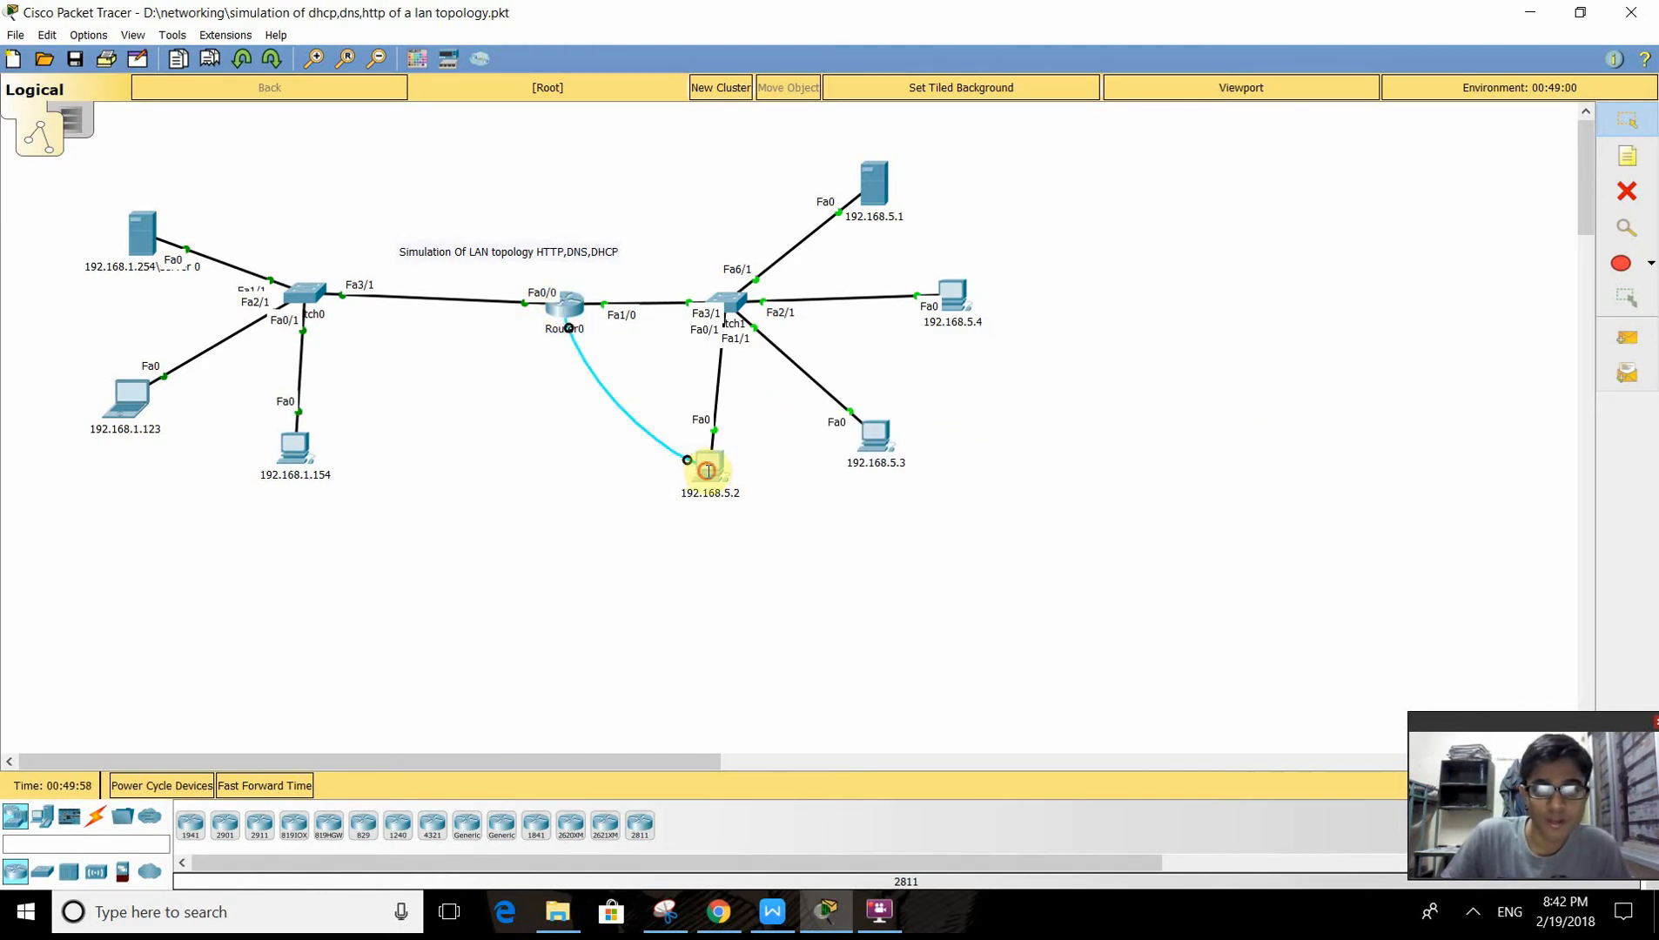
left_click(541, 247)
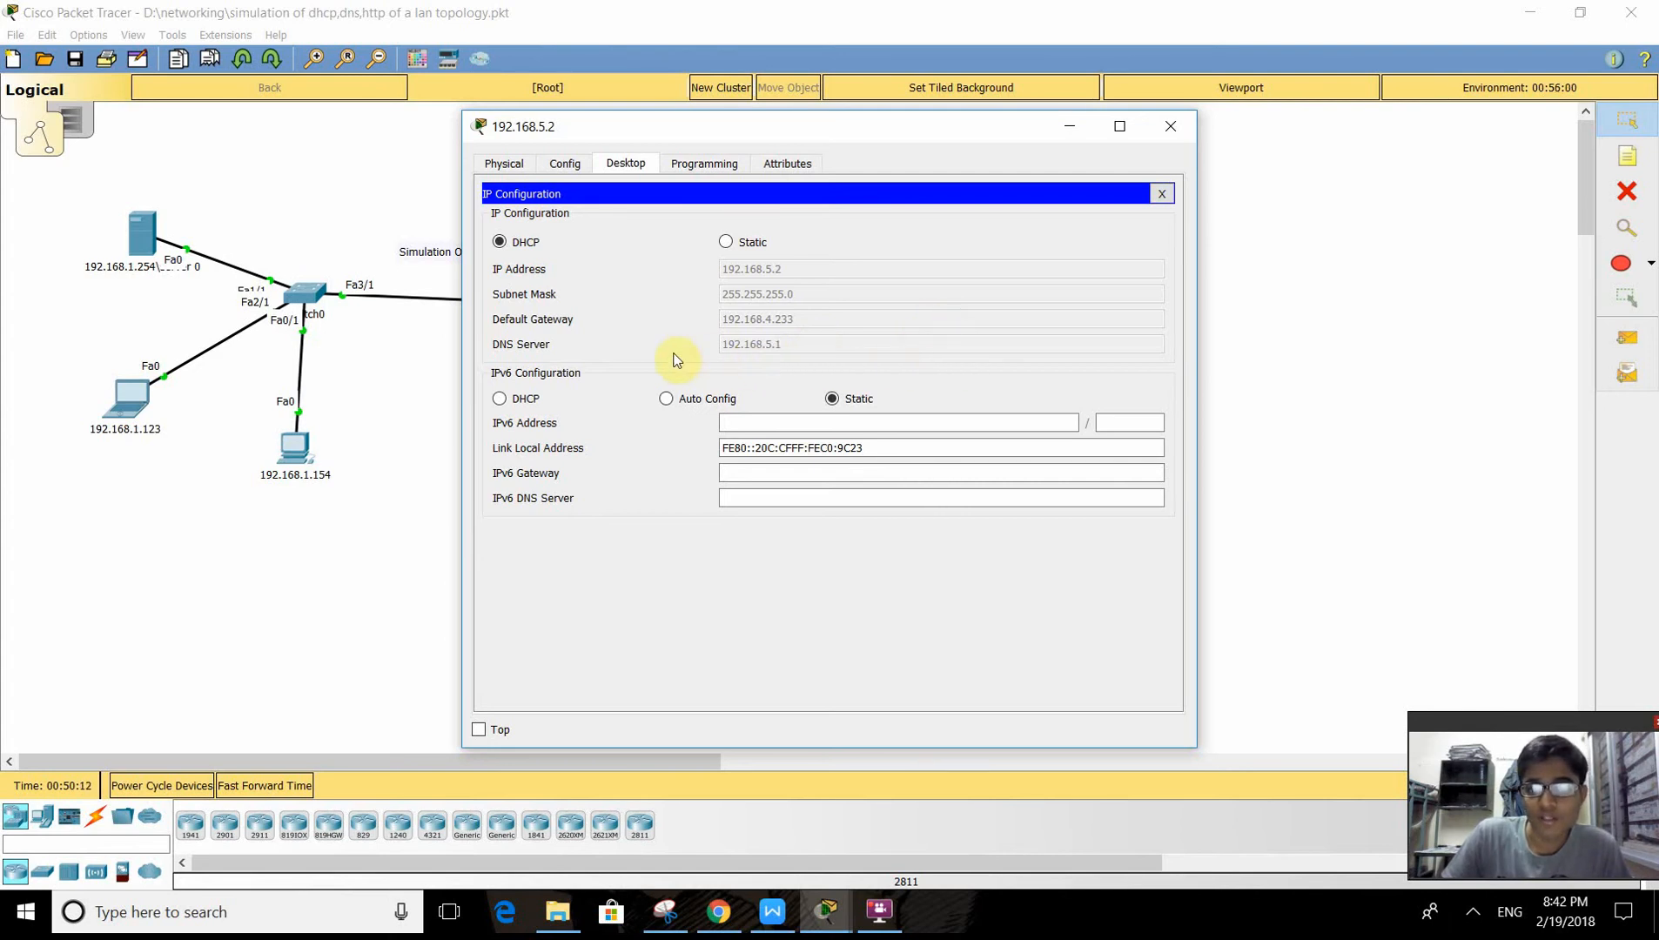
left_click(1171, 126)
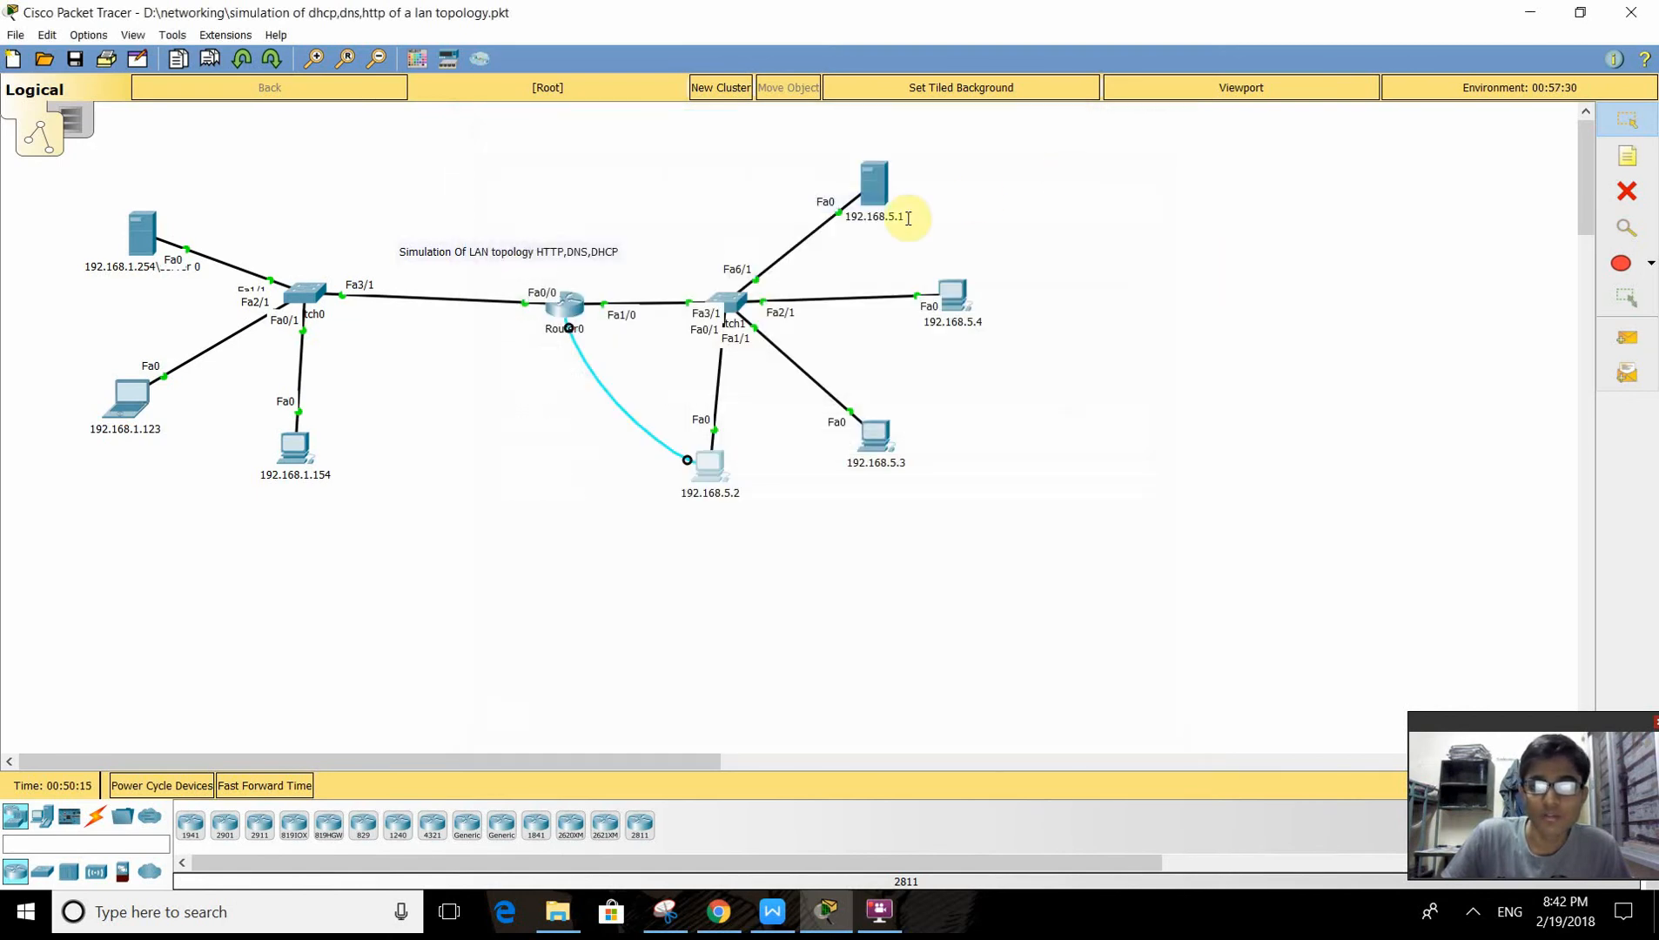
left_click(874, 182)
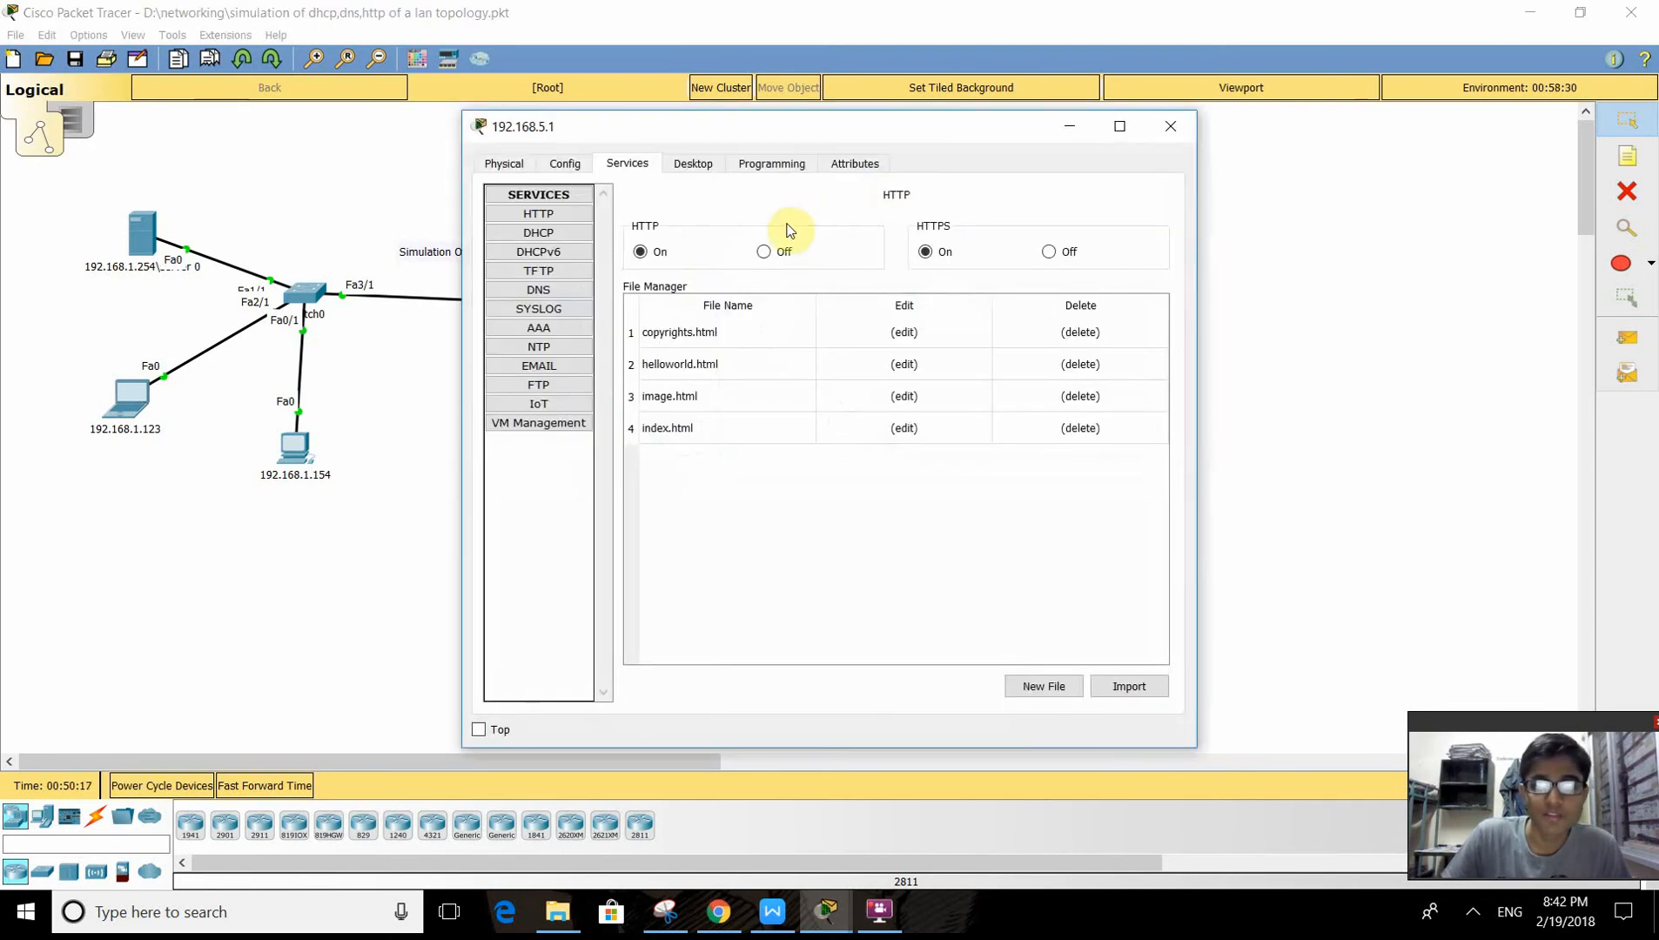
left_click(566, 289)
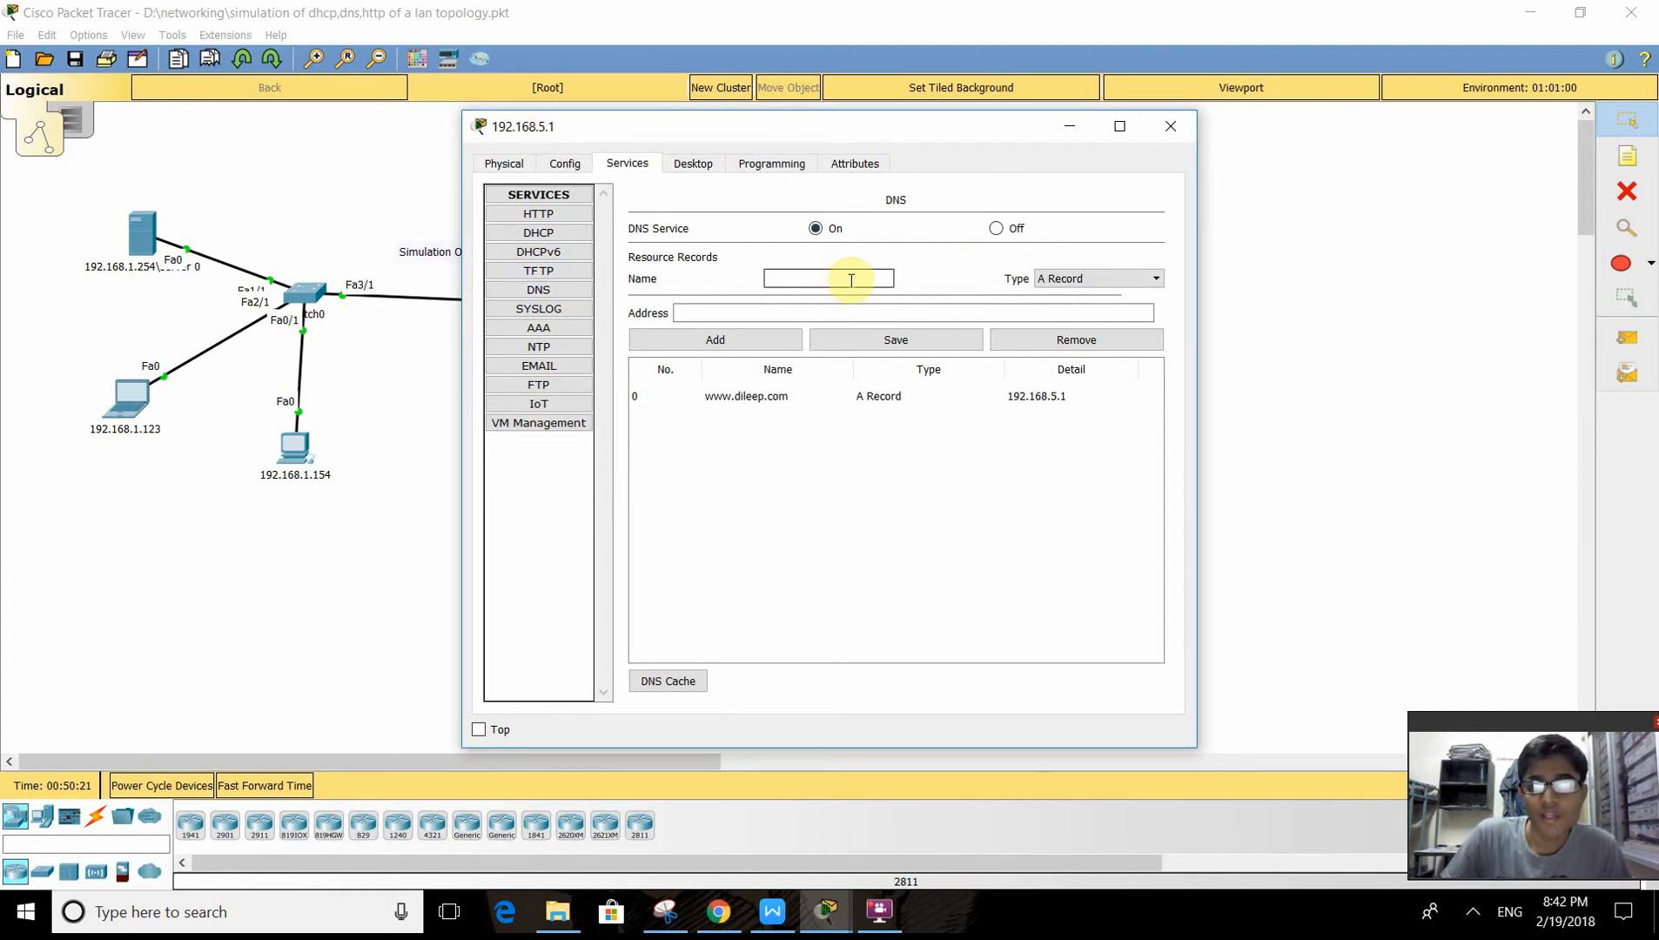
left_click(732, 397)
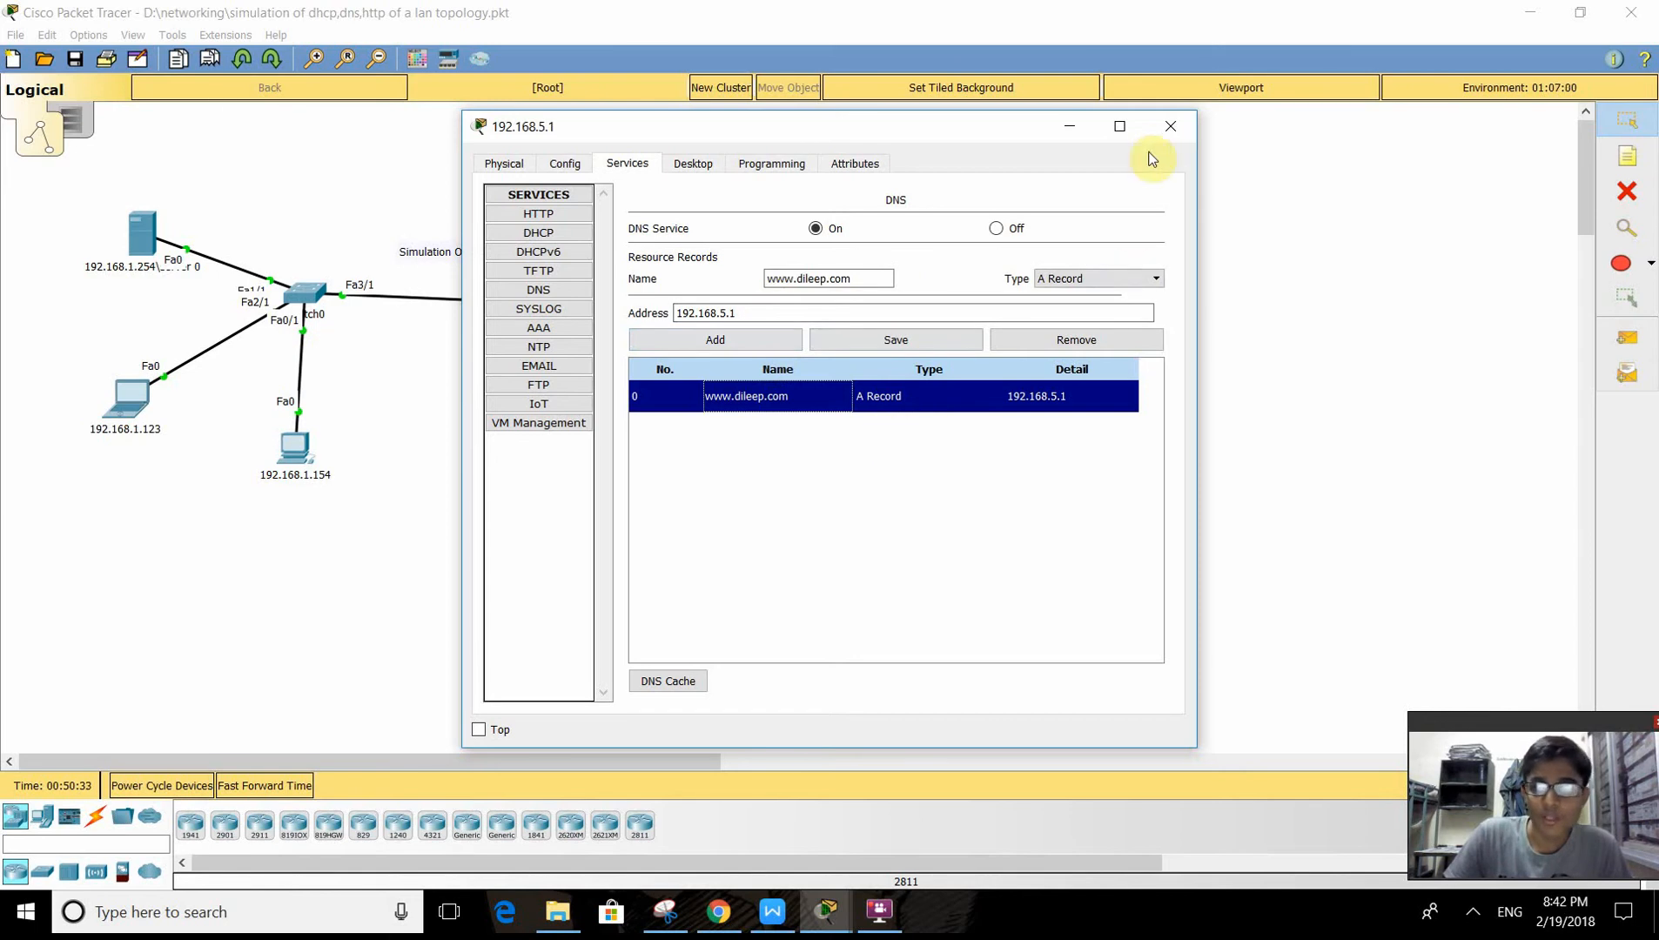
left_click(1168, 126)
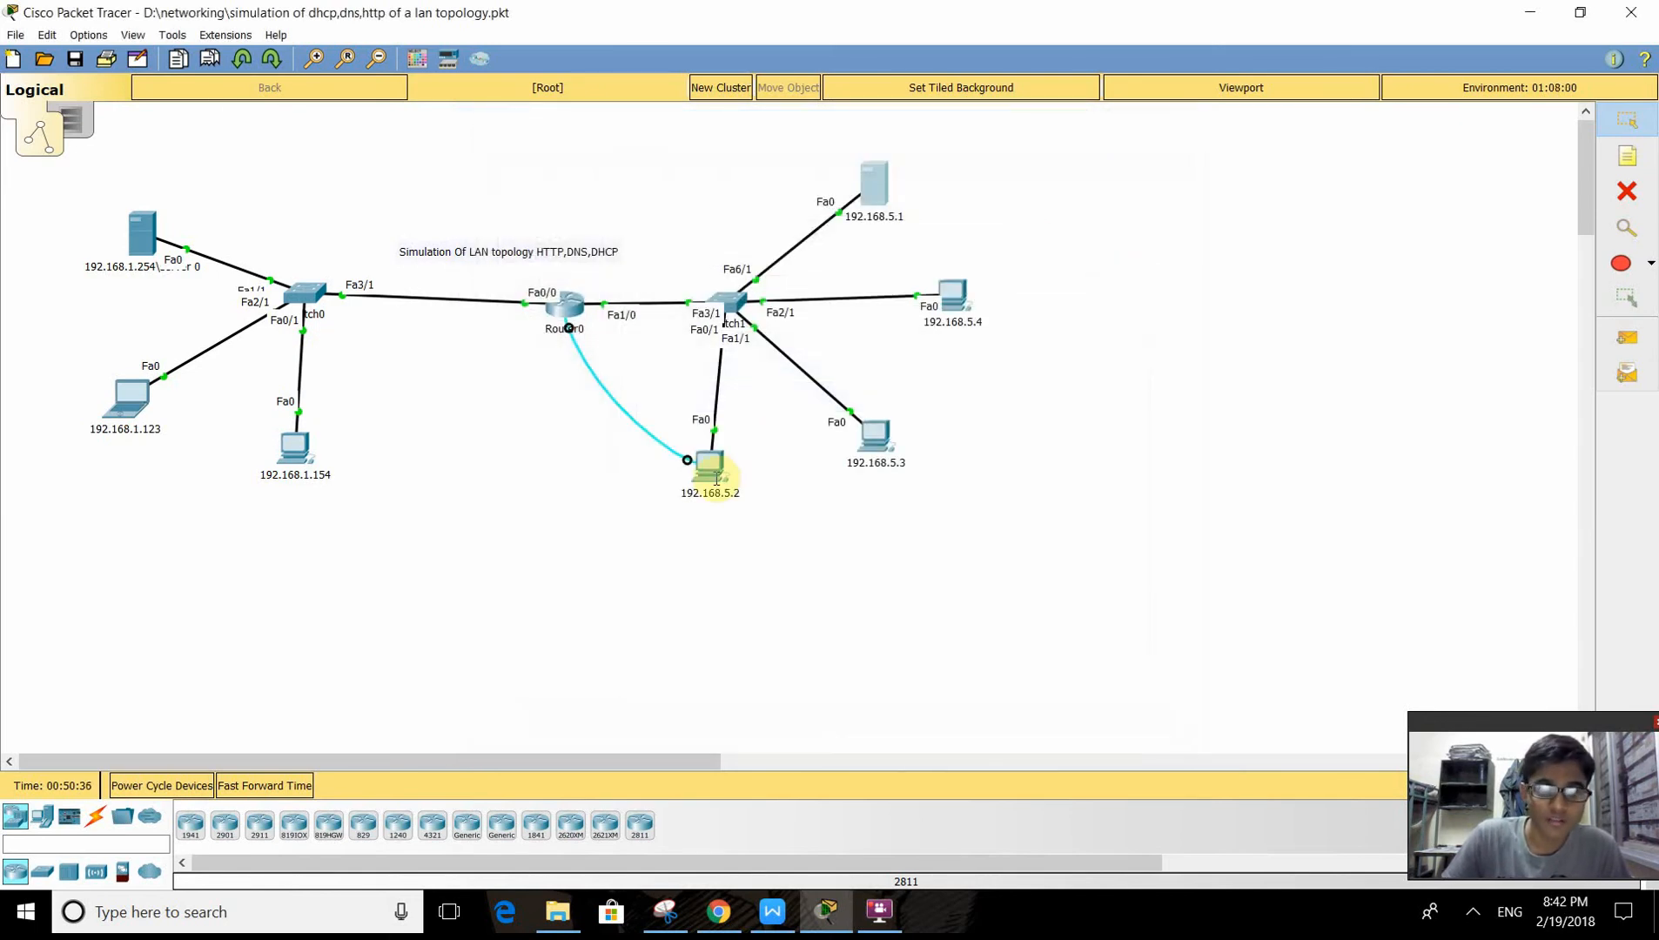
left_click(711, 472)
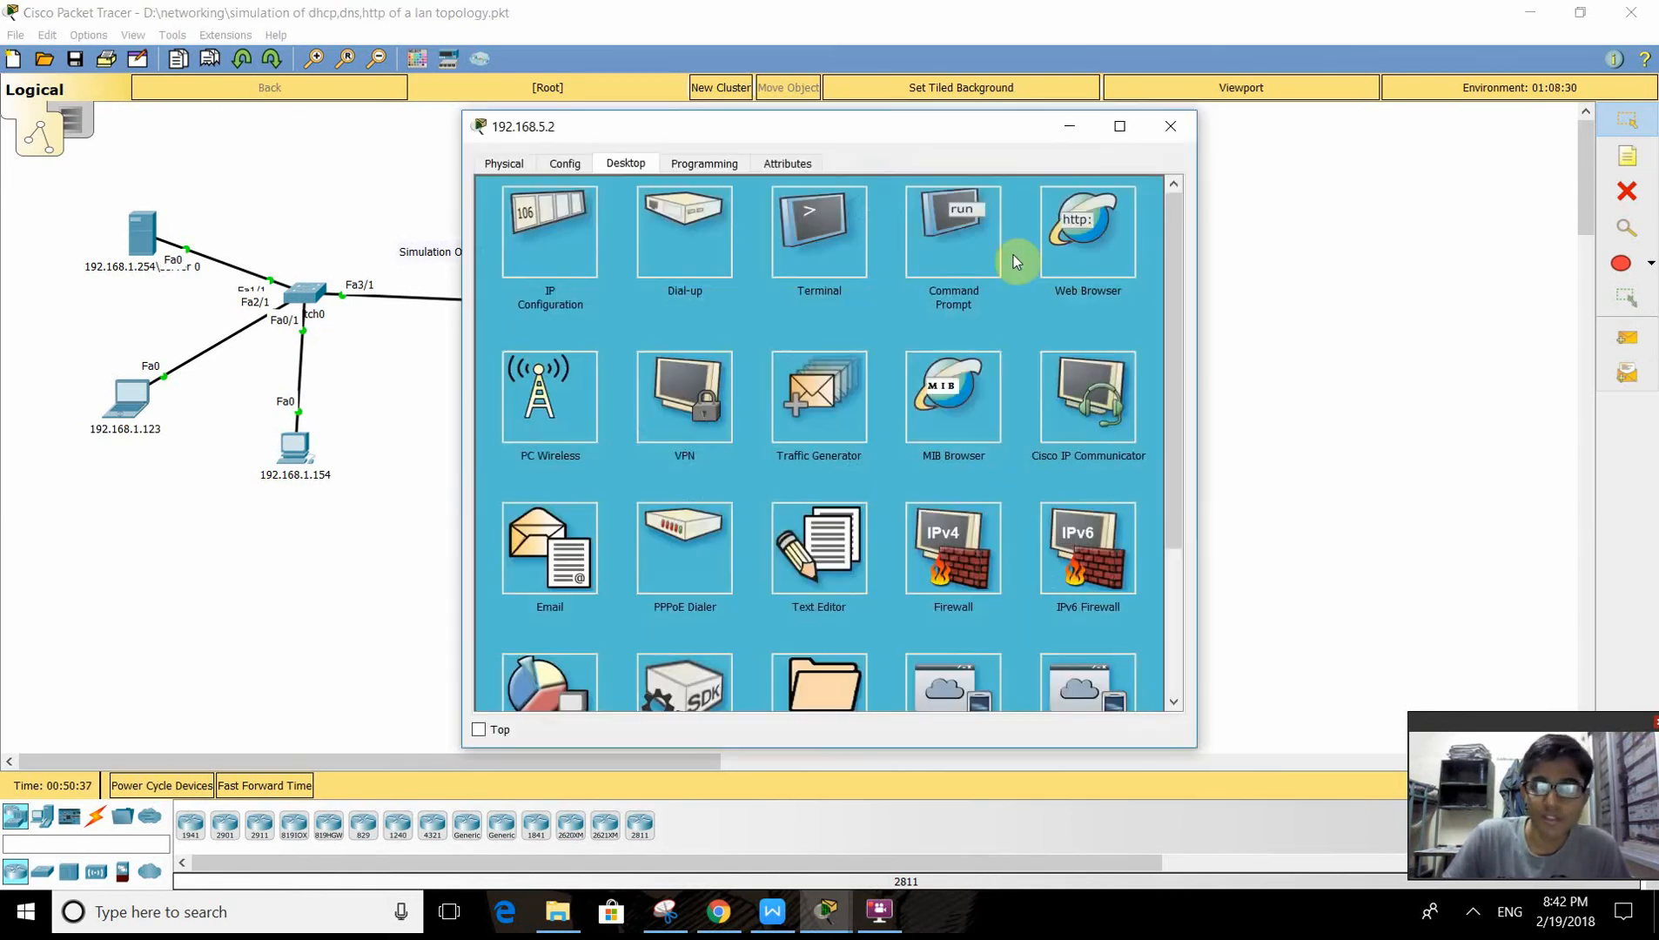
left_click(1099, 242)
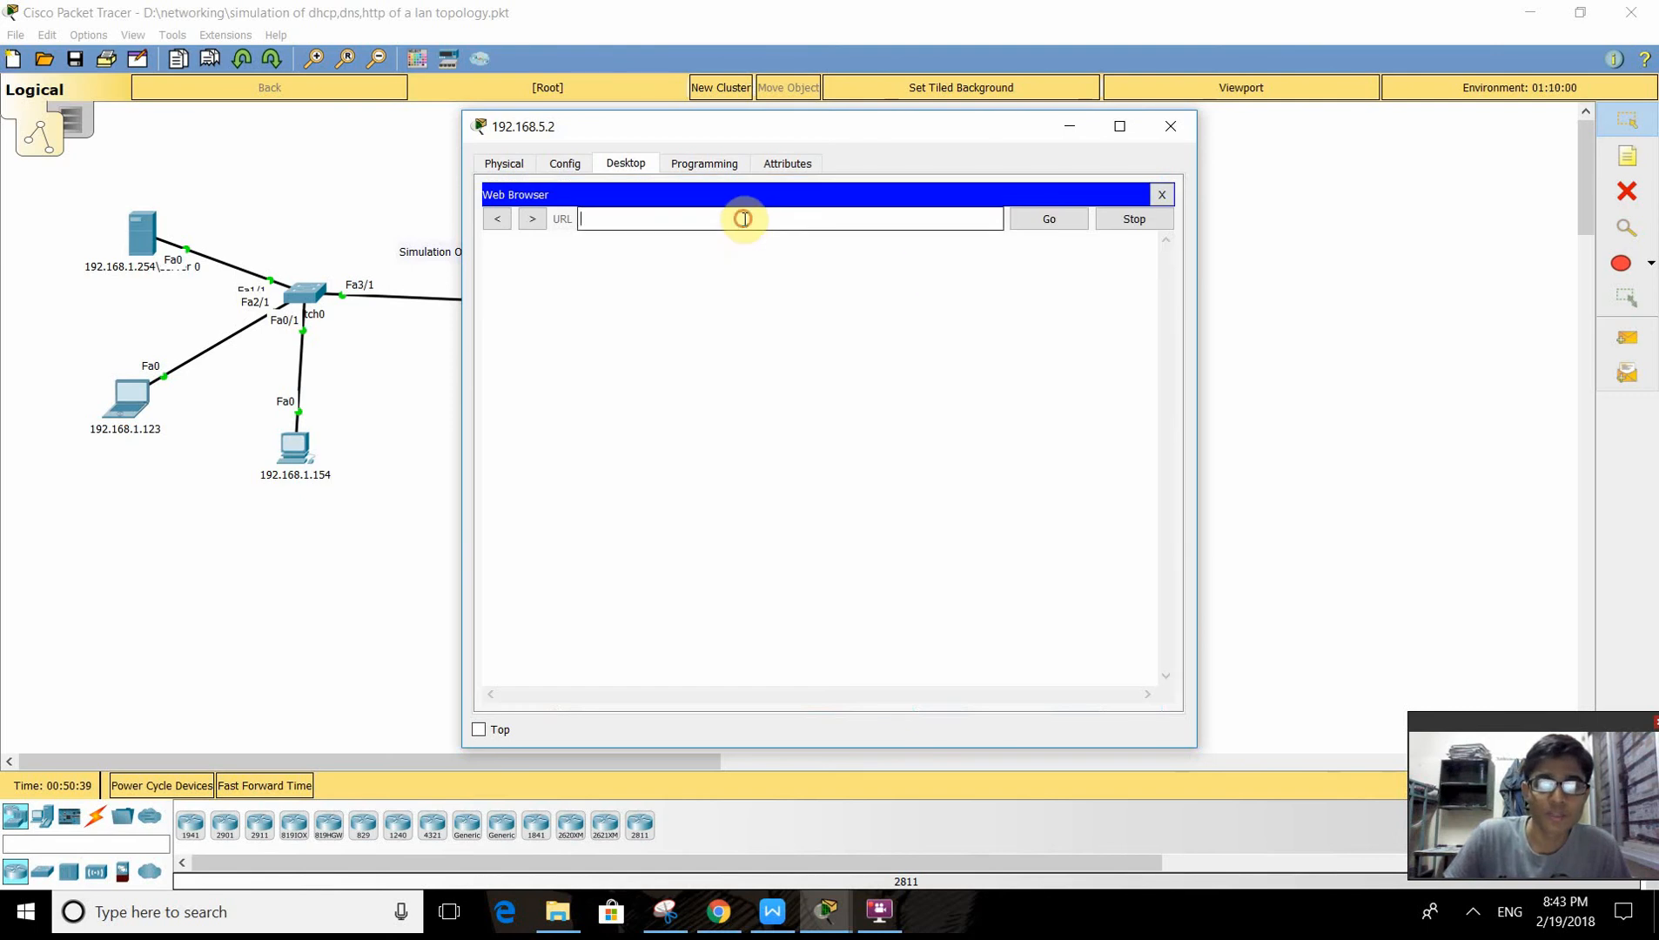
left_click(745, 219)
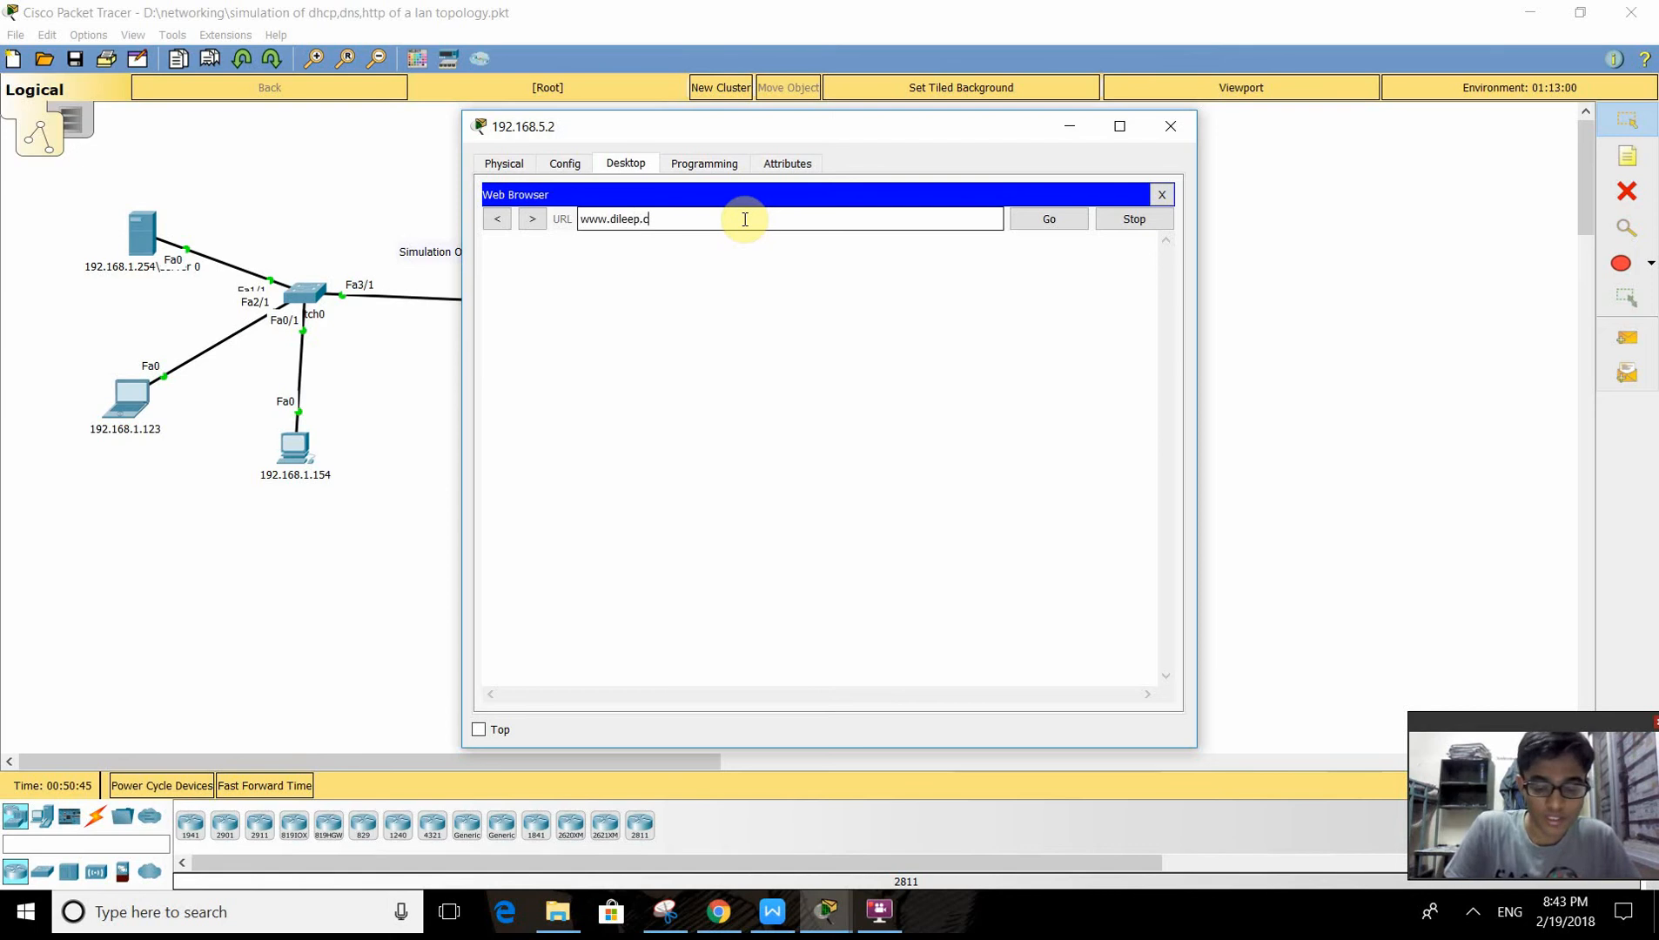
key("Return")
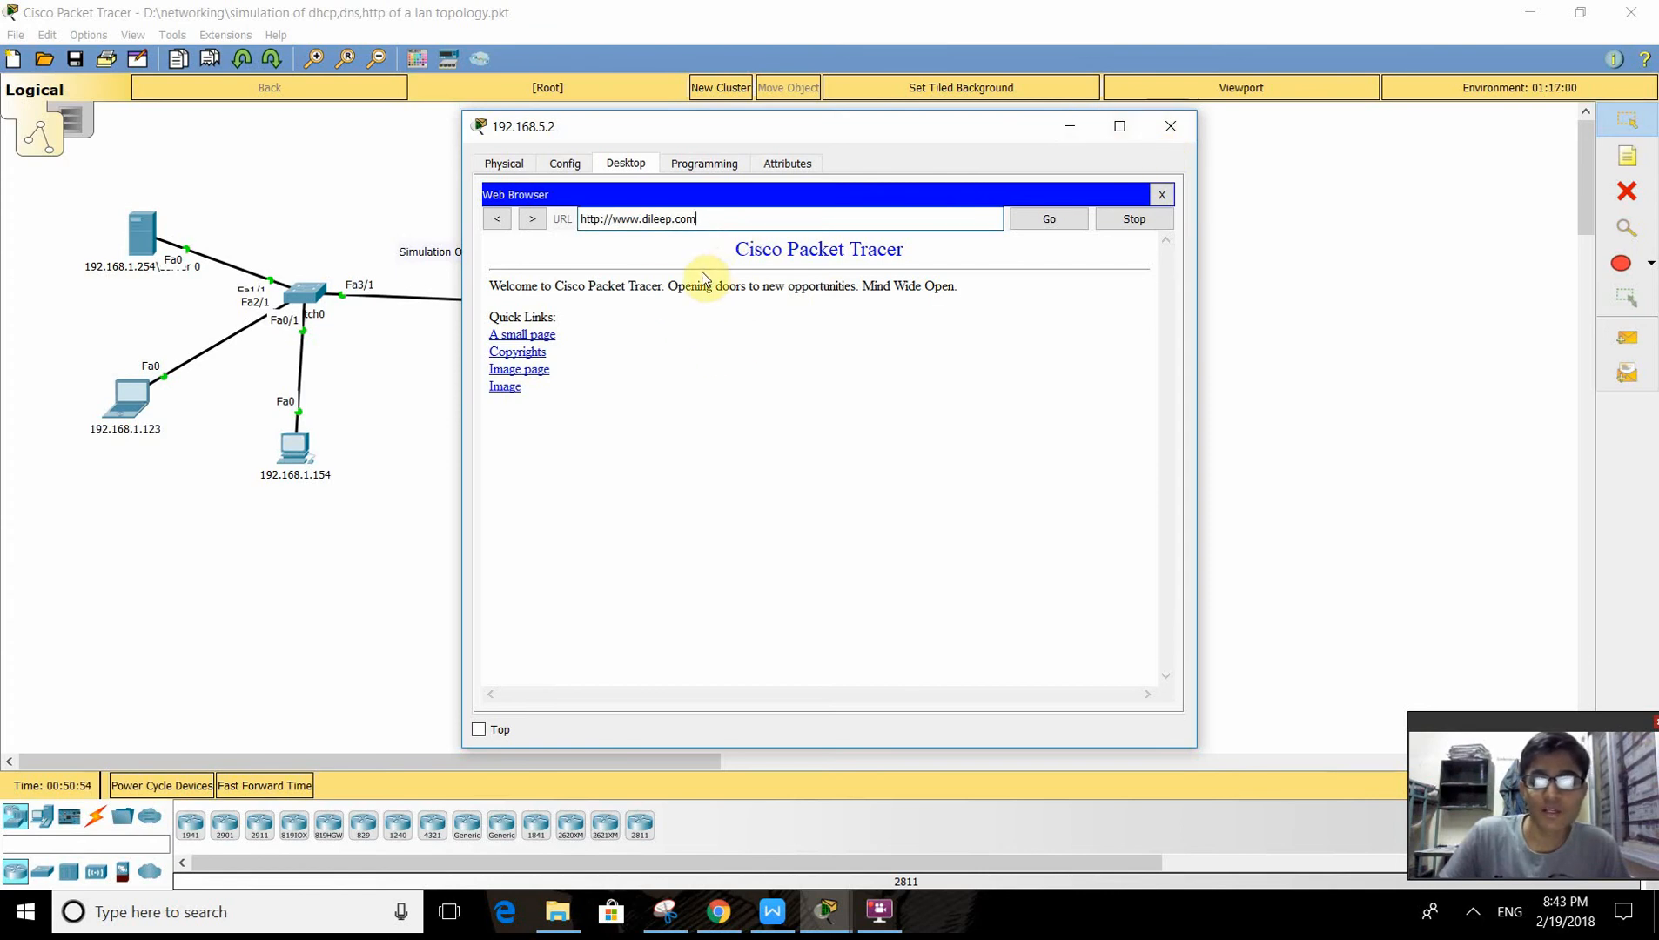
left_click(723, 225)
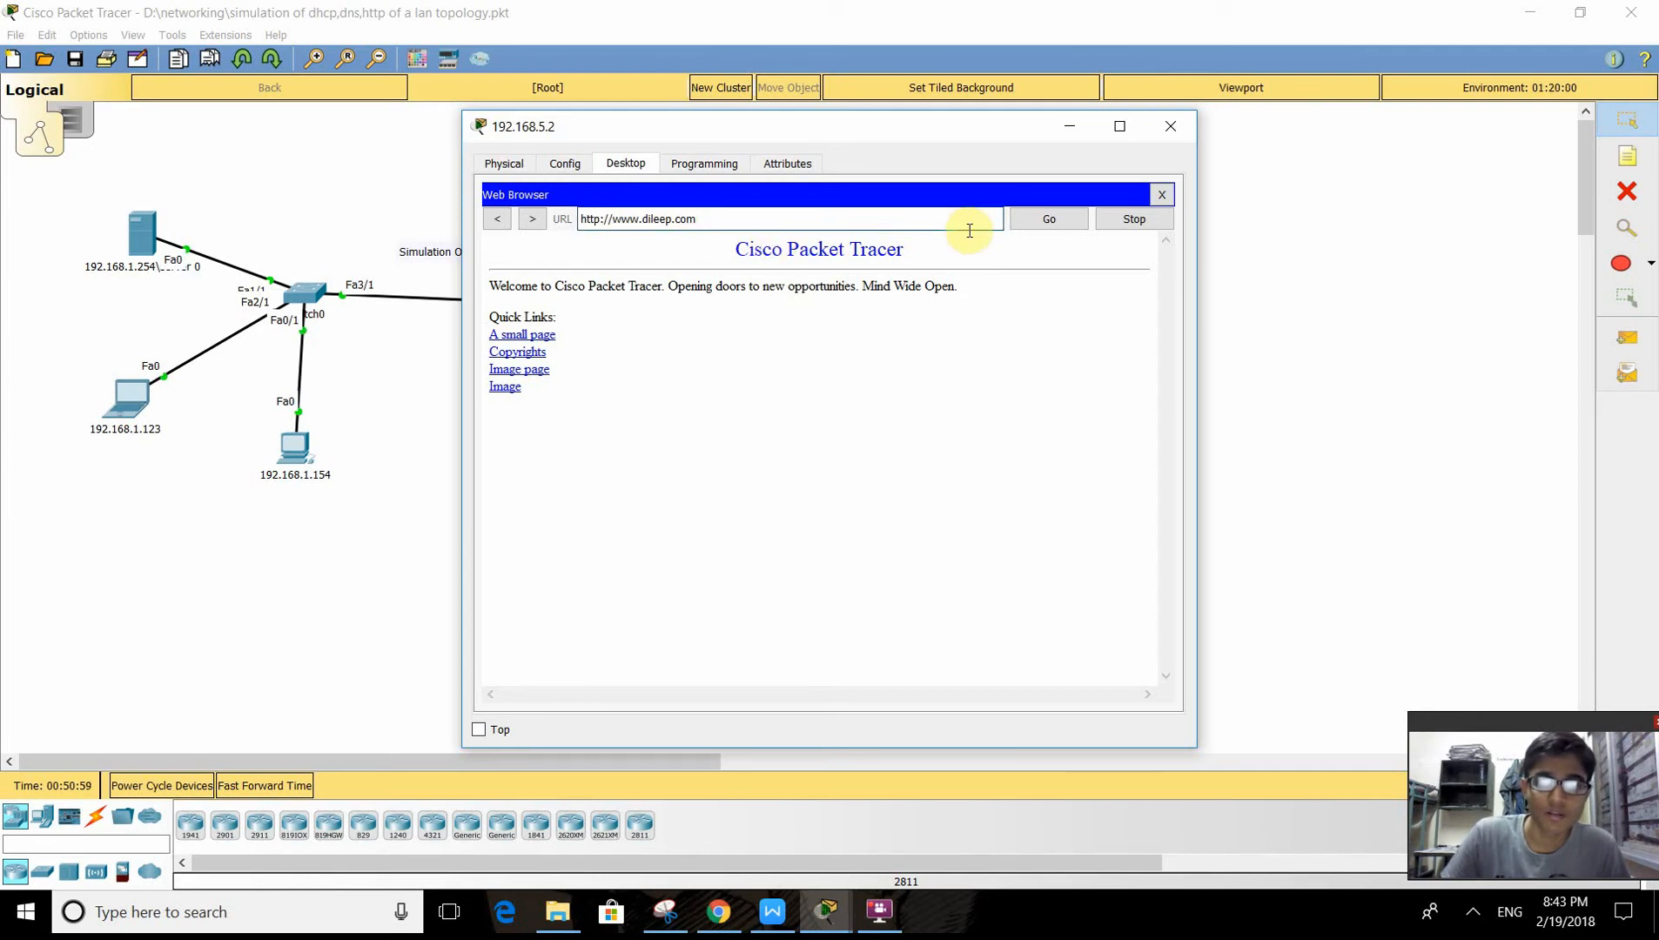
left_click(1184, 122)
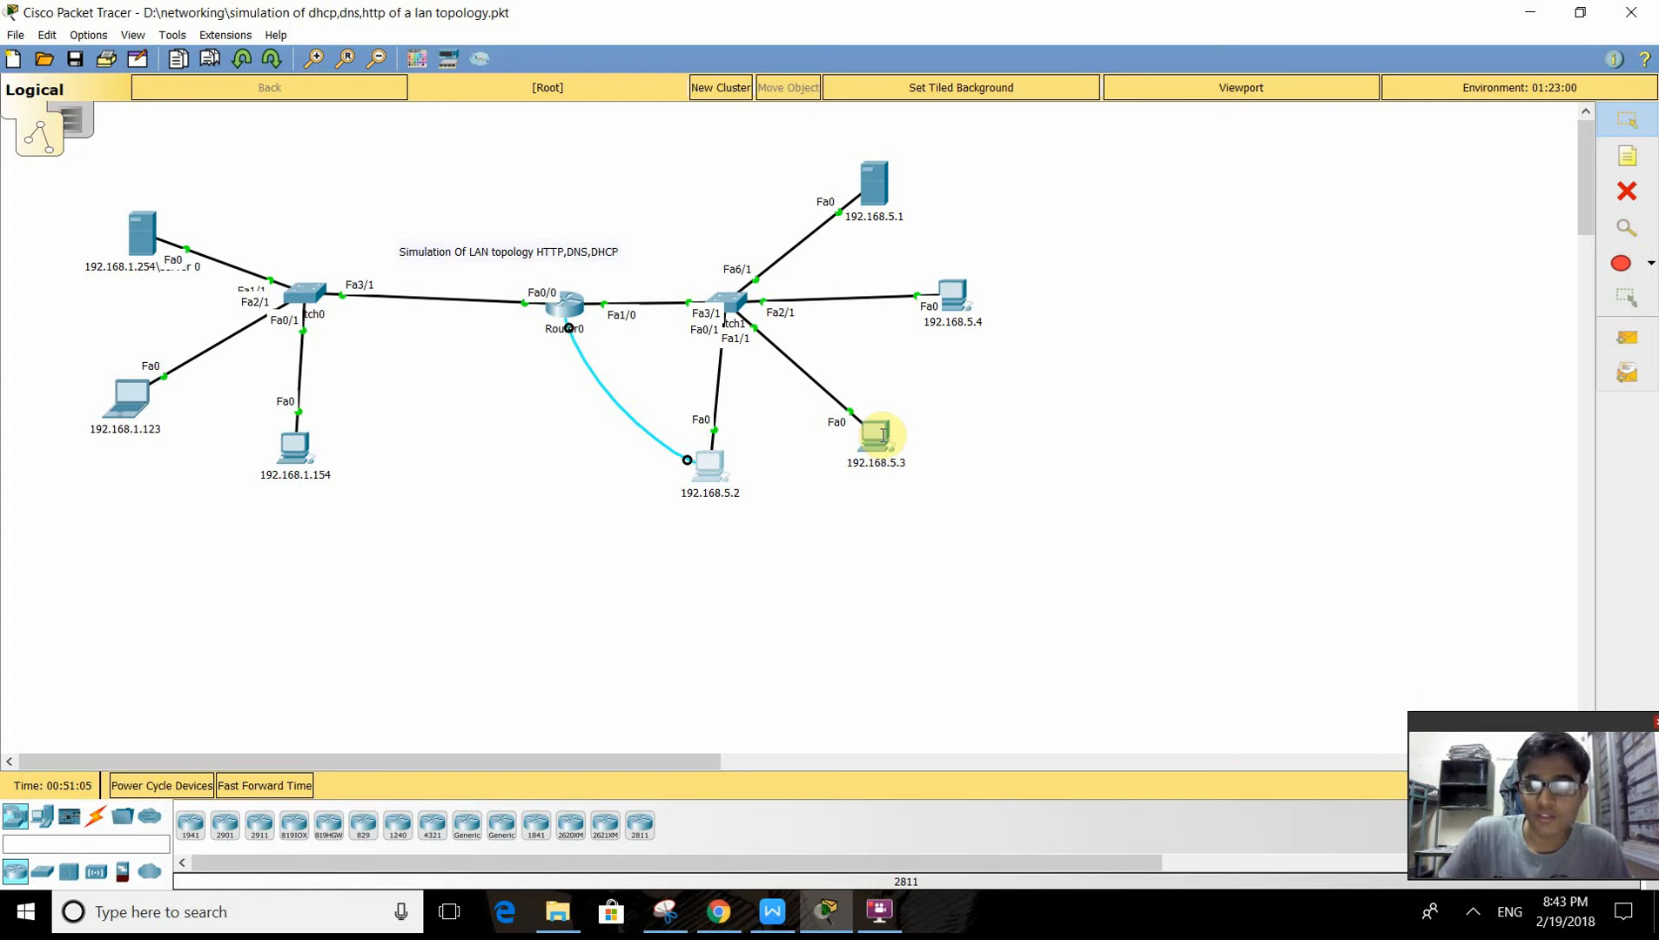
View the IP configuration of server 0 at 192.168.1.254.
left_click(142, 237)
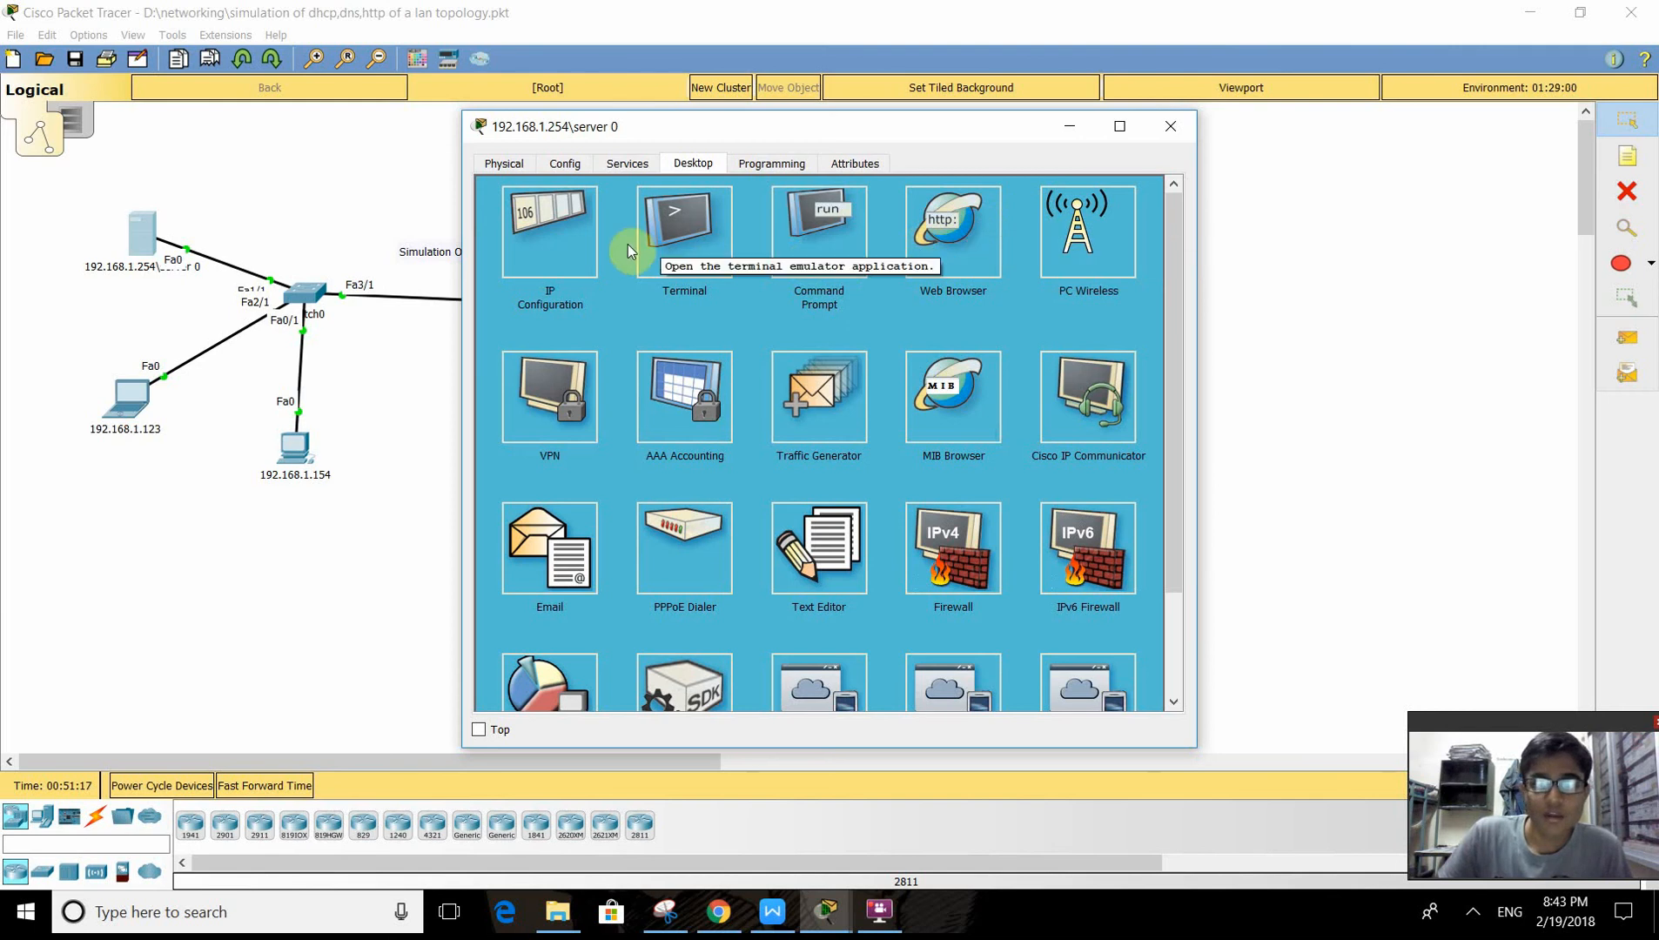
left_click(558, 247)
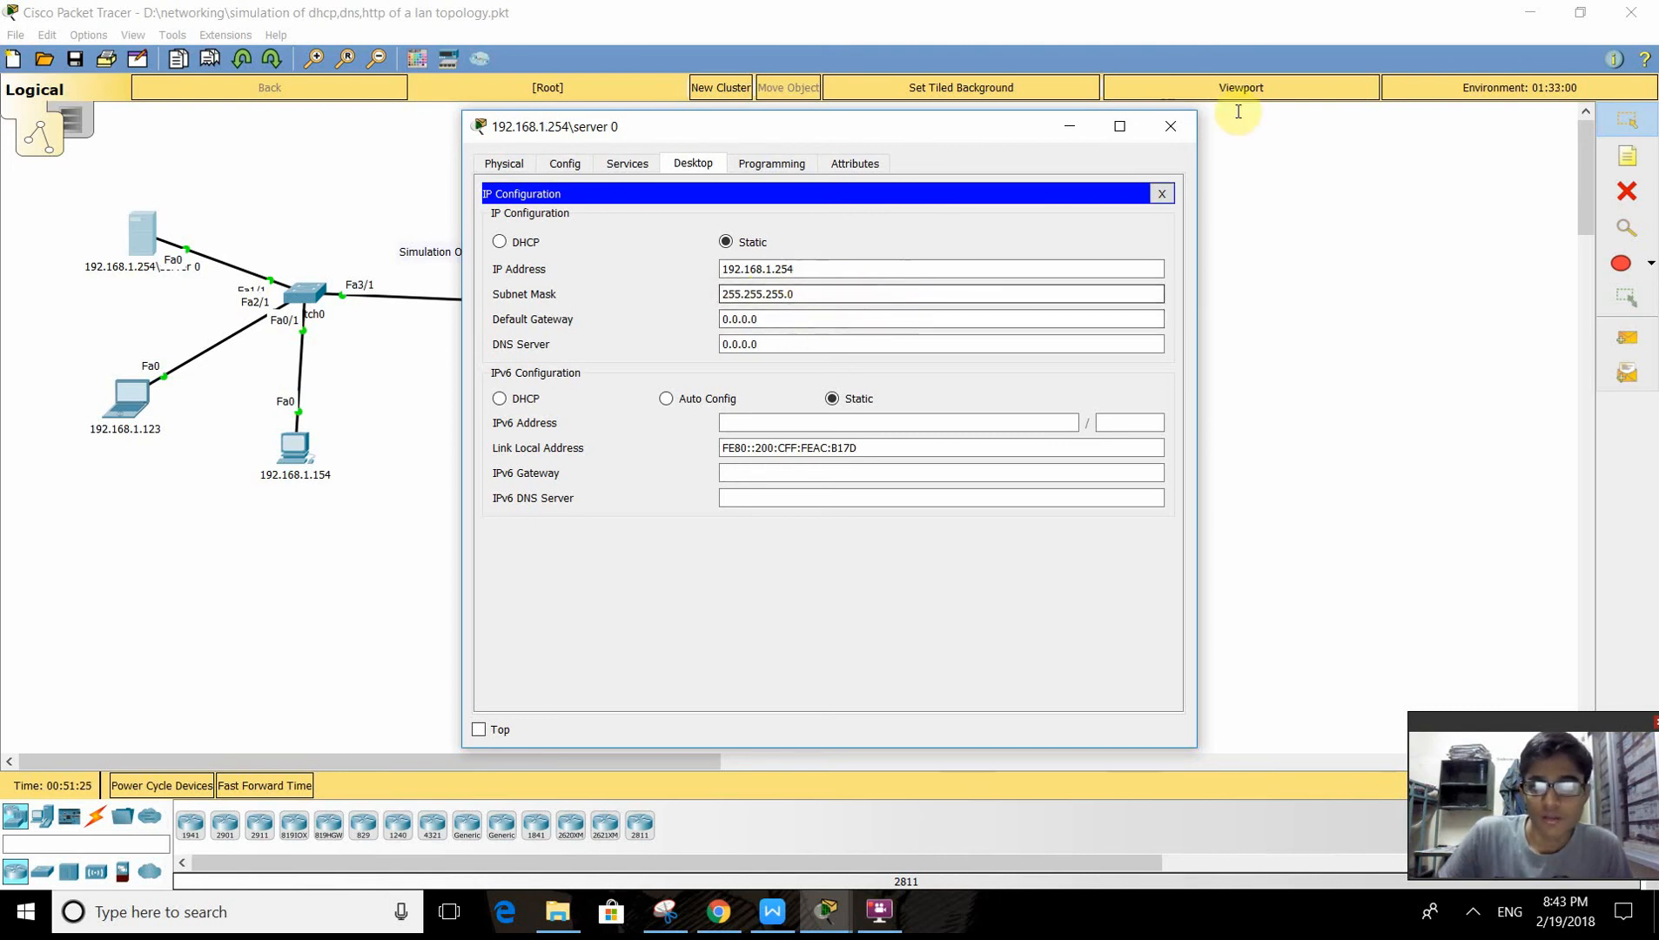
Review the IP address, default gateway and DNS server settings in the IP configuration of laptop 192.168.1.123.
left_click(1165, 127)
left_click(129, 392)
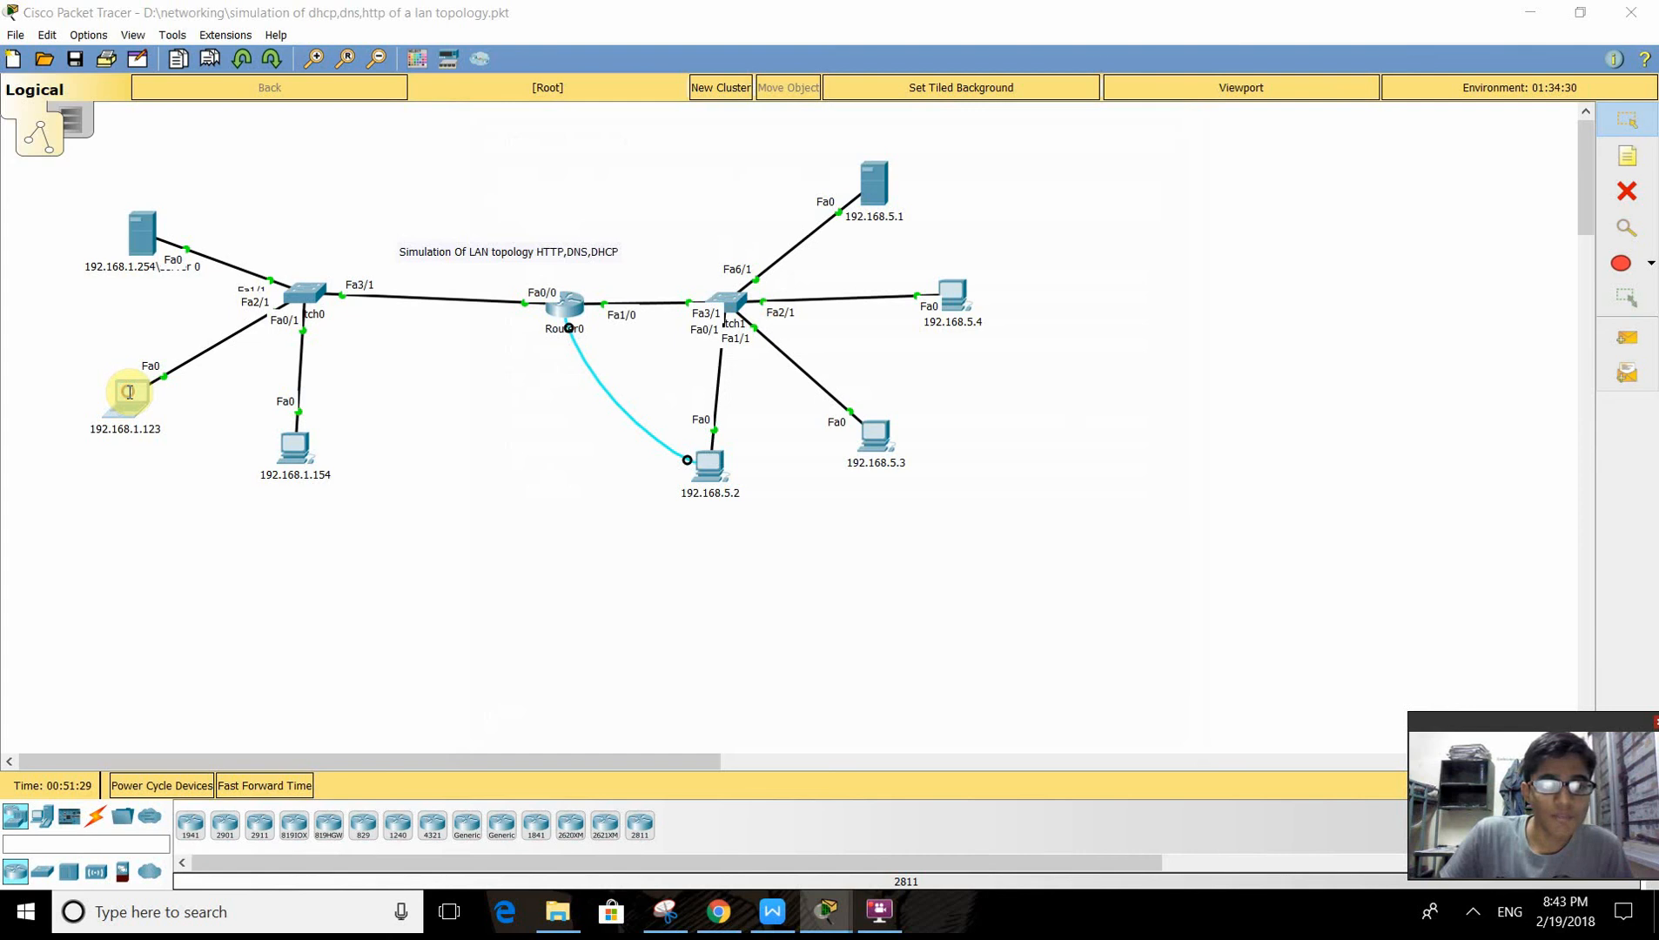
left_click(558, 266)
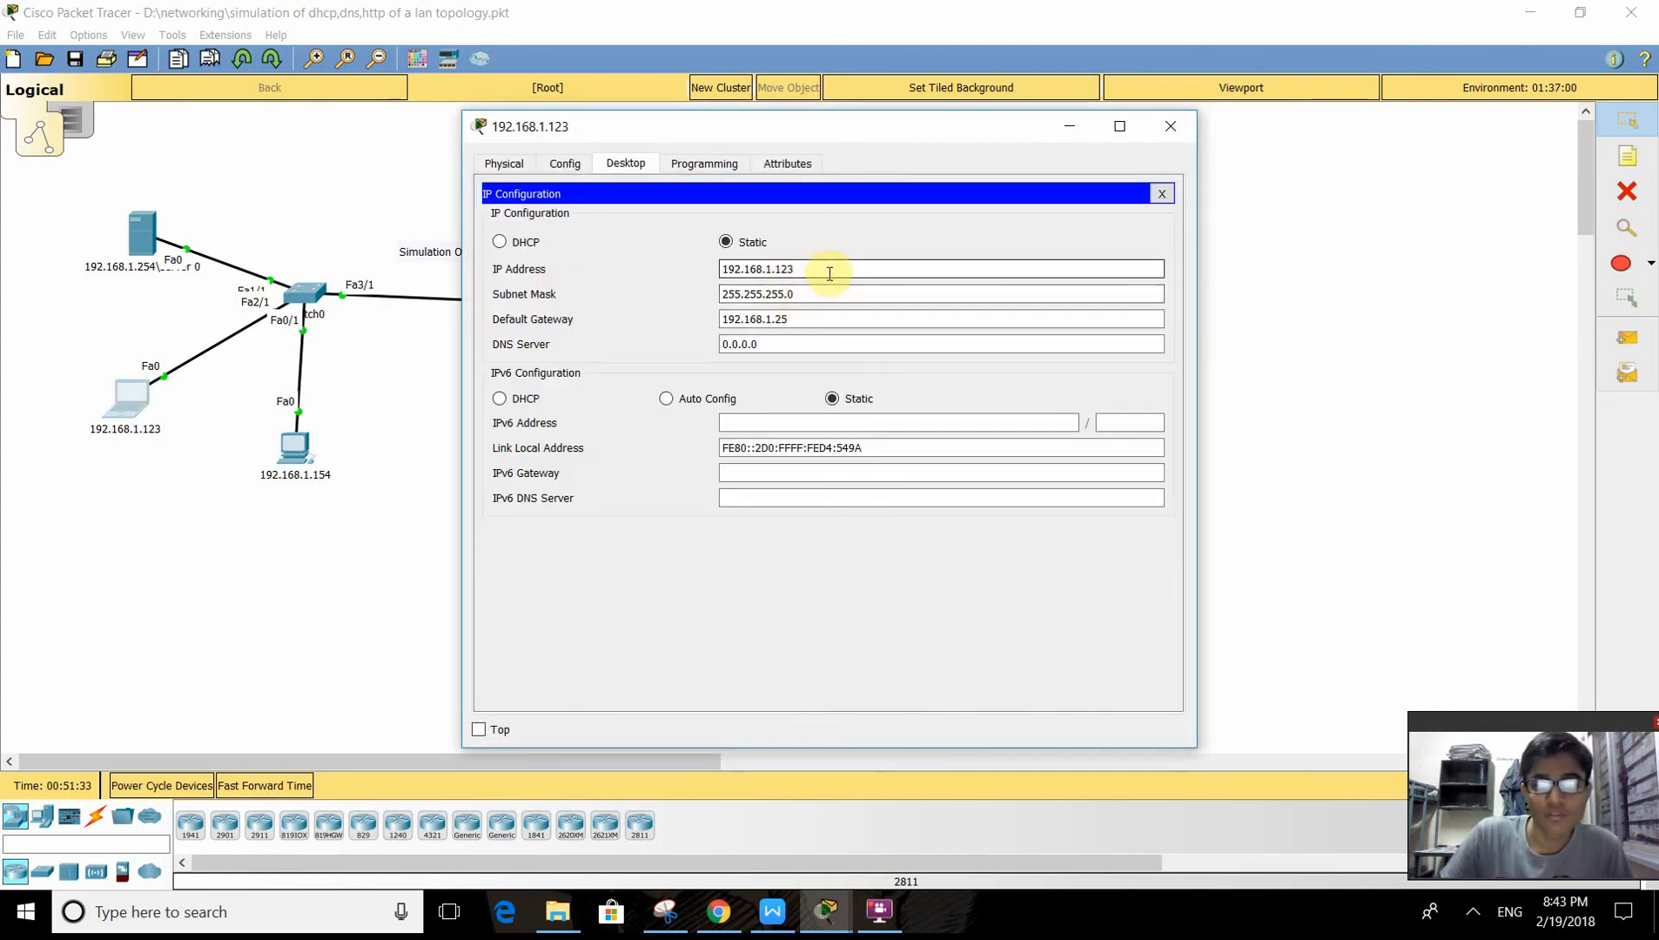
left_click(781, 319)
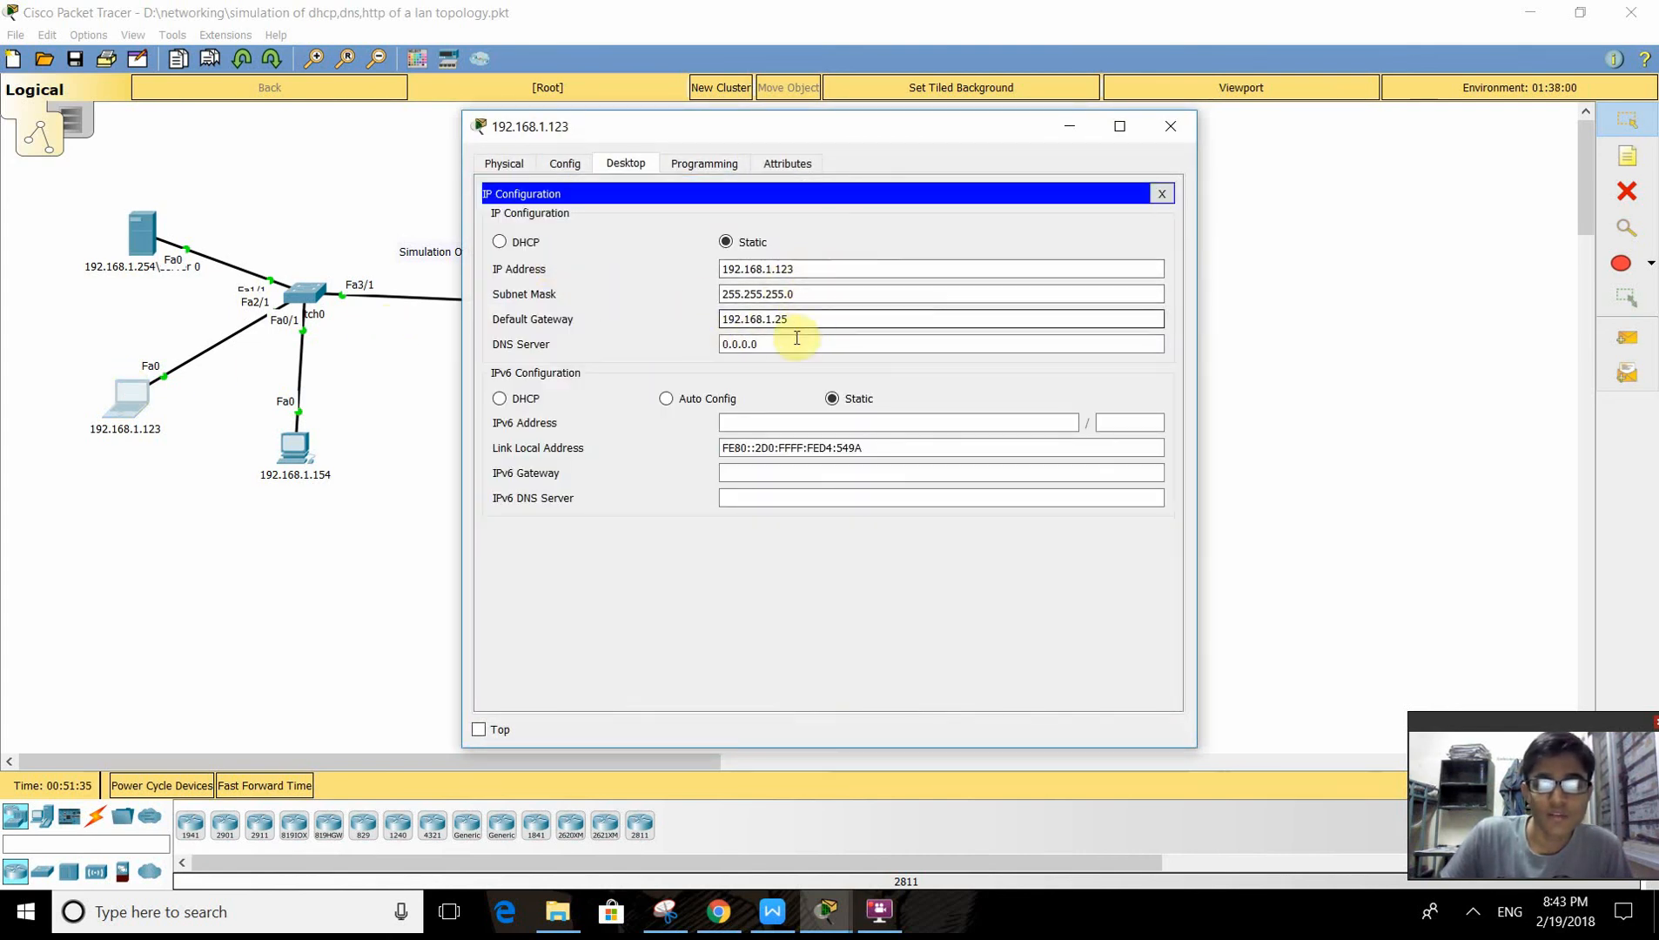
left_click(780, 350)
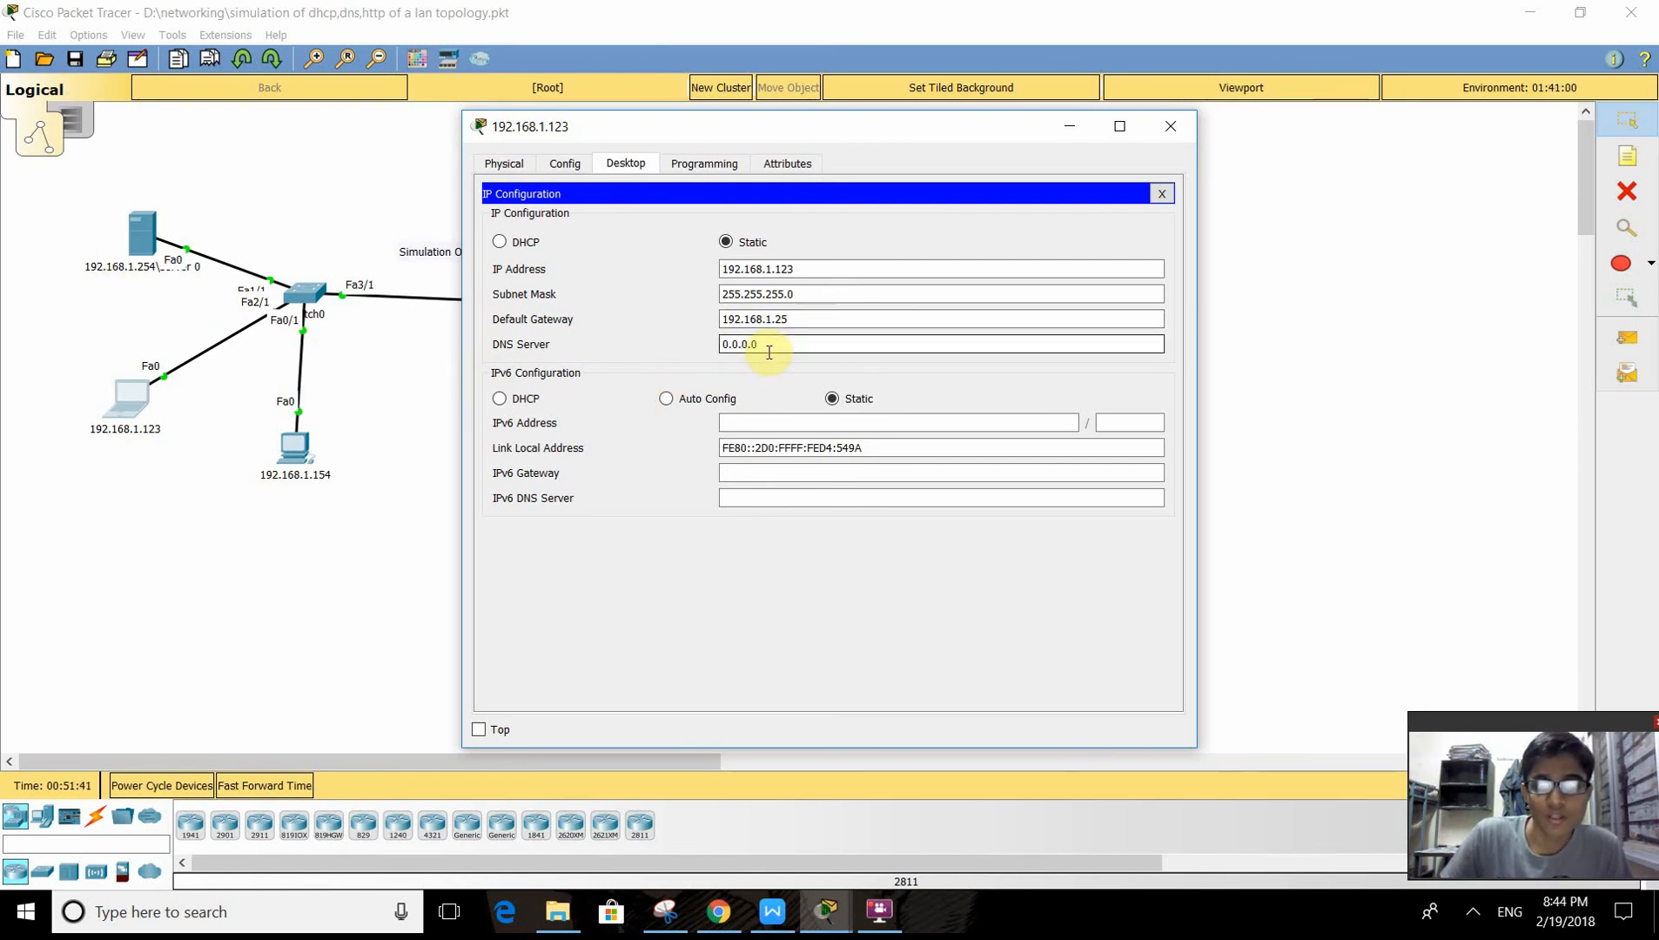
left_click(1173, 135)
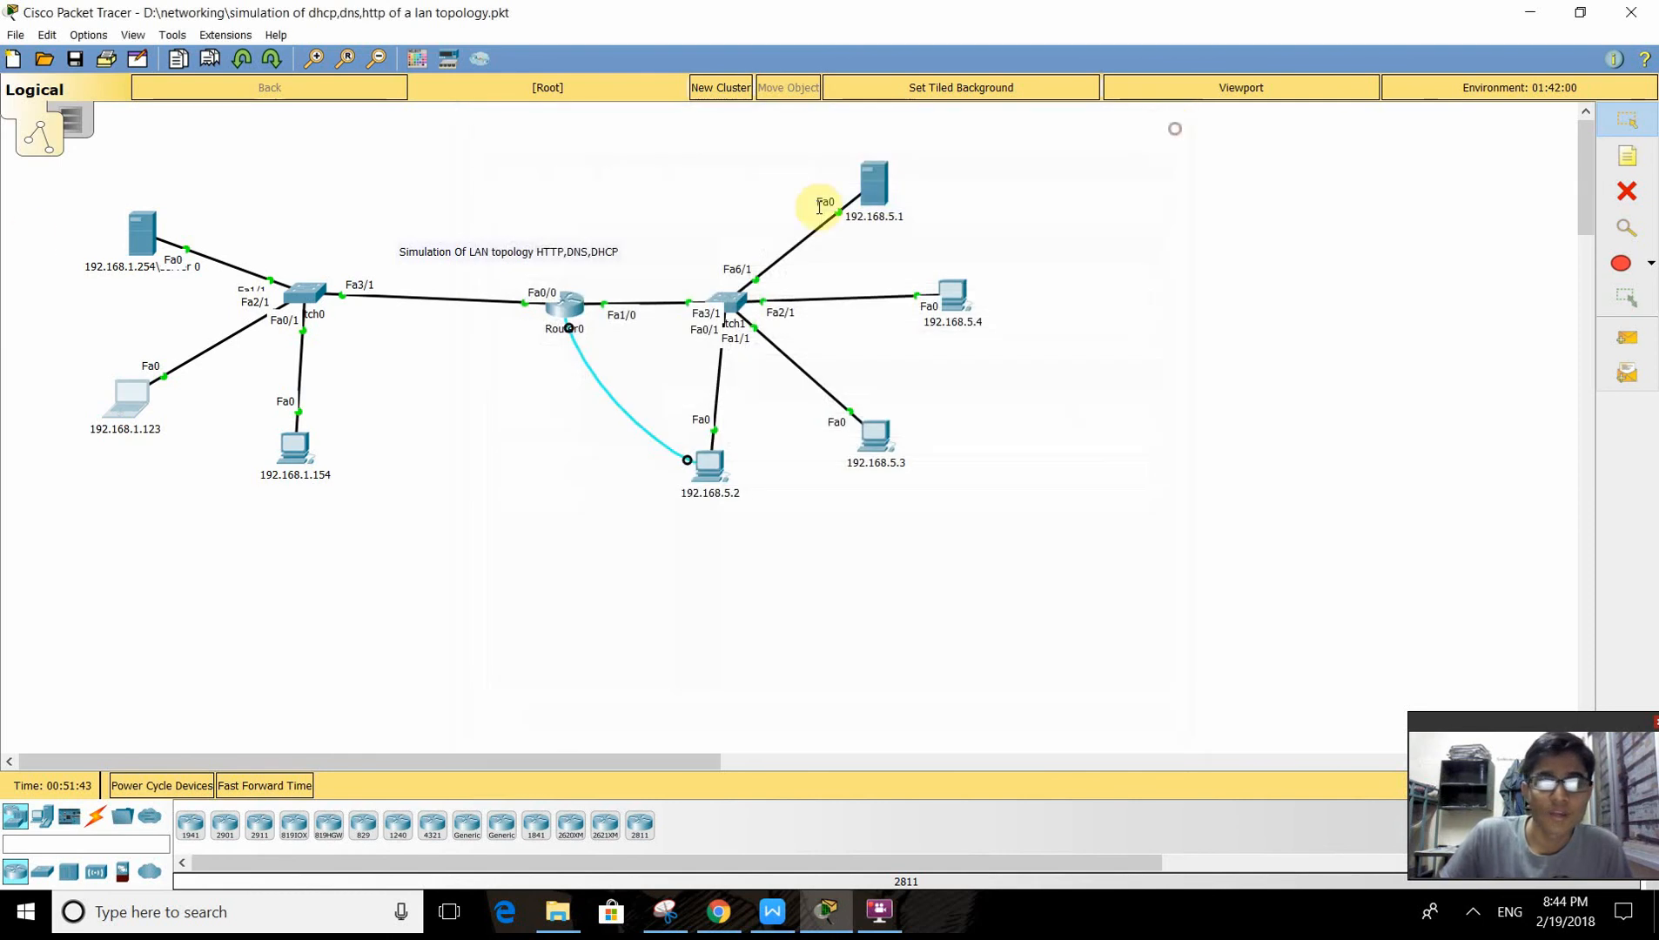
Load 192.168.1.254 in the web browser of laptop 192.168.1.123 to test server 0's HTTP service.
left_click(131, 417)
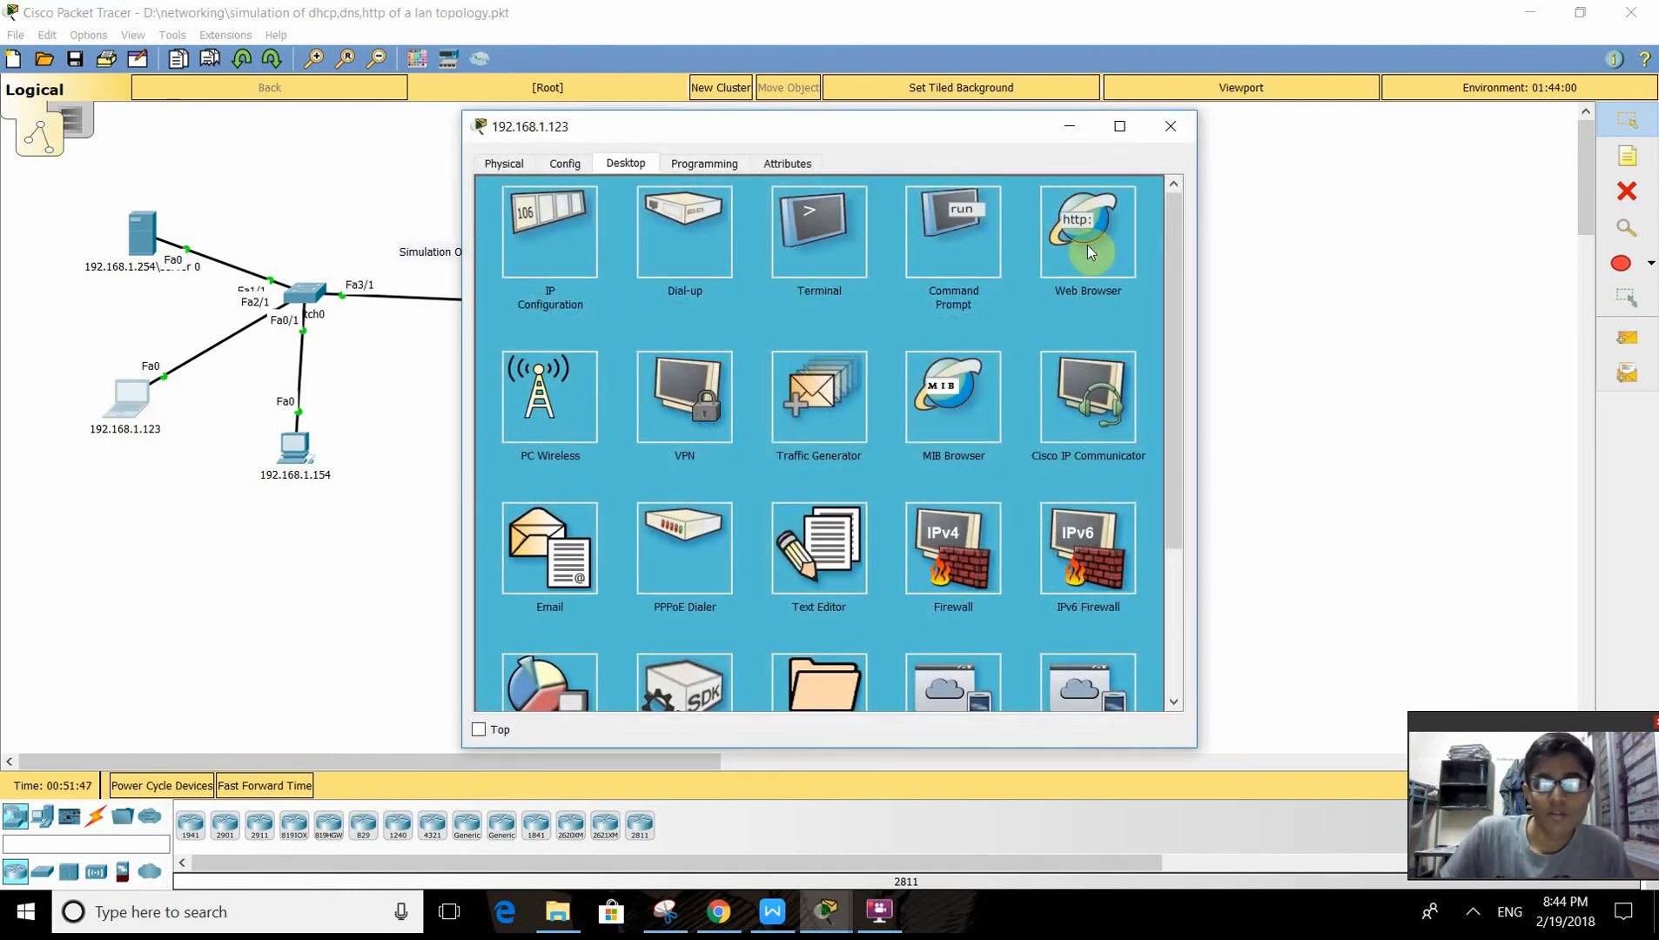
left_click(599, 220)
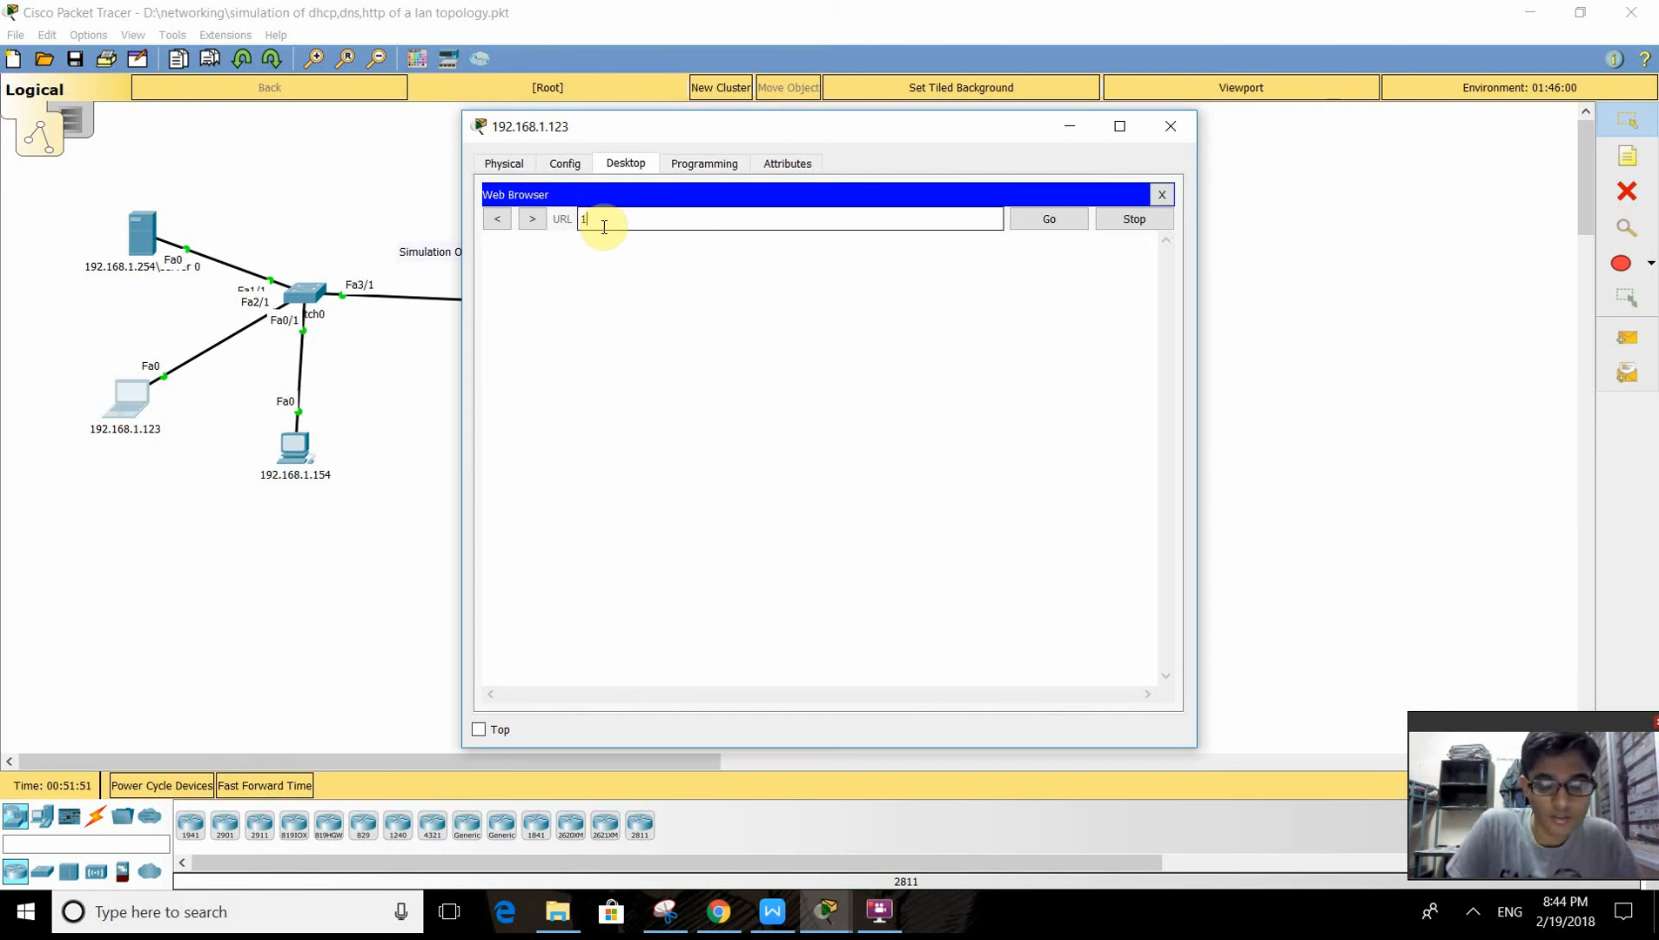
type("192.168")
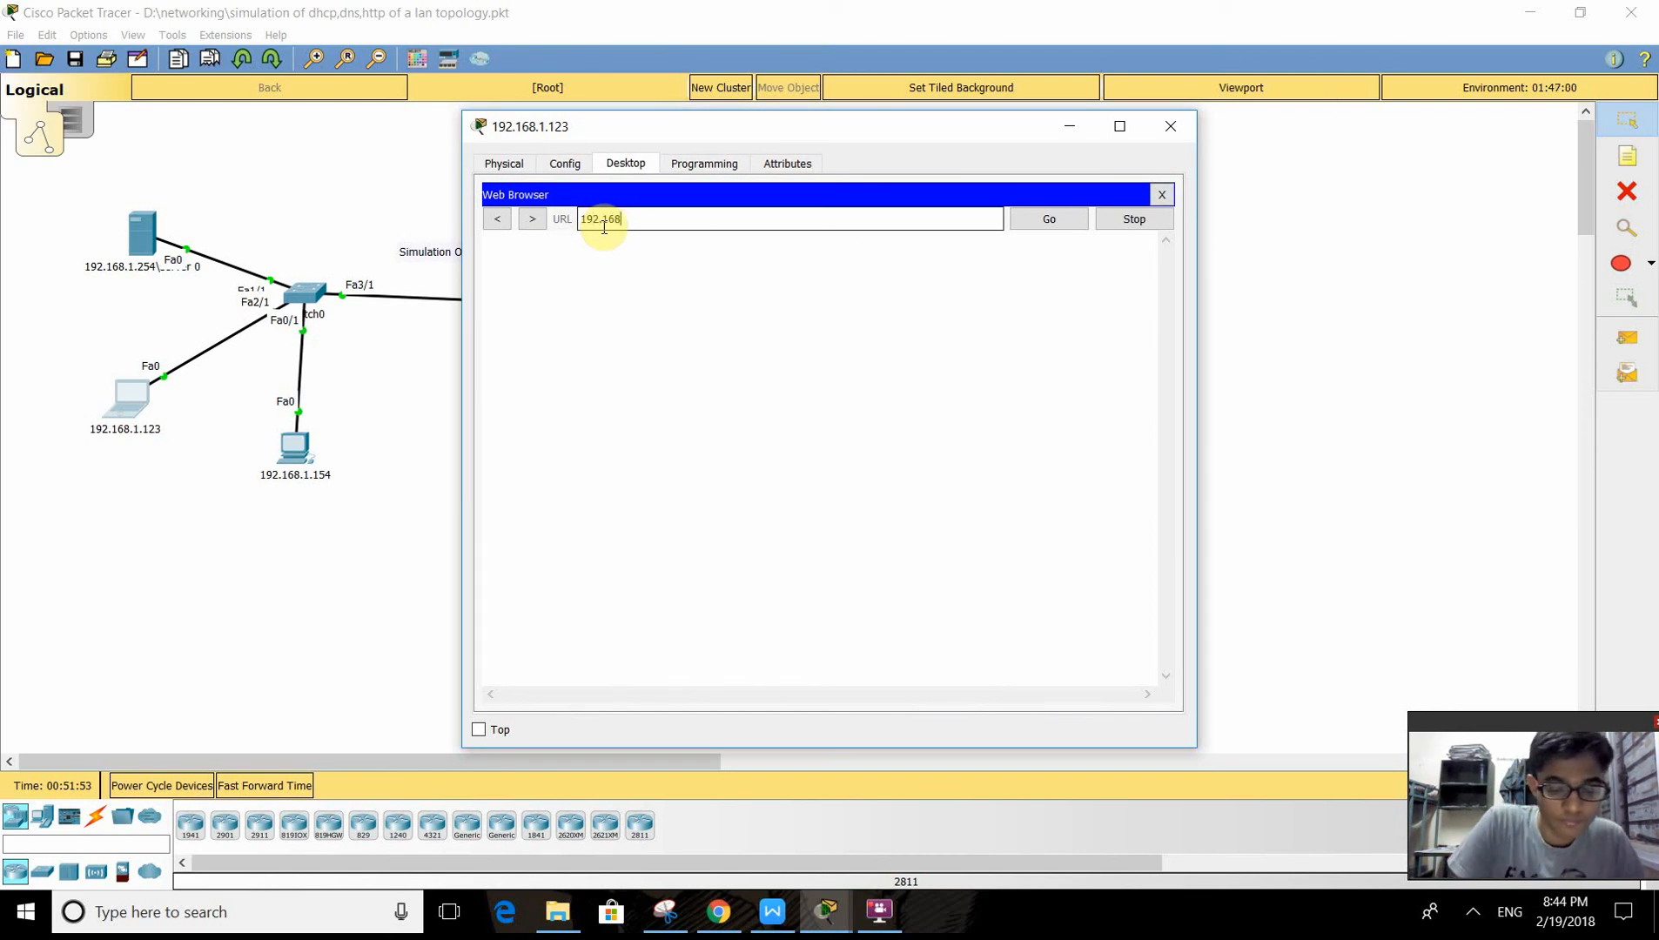
type(".1.254")
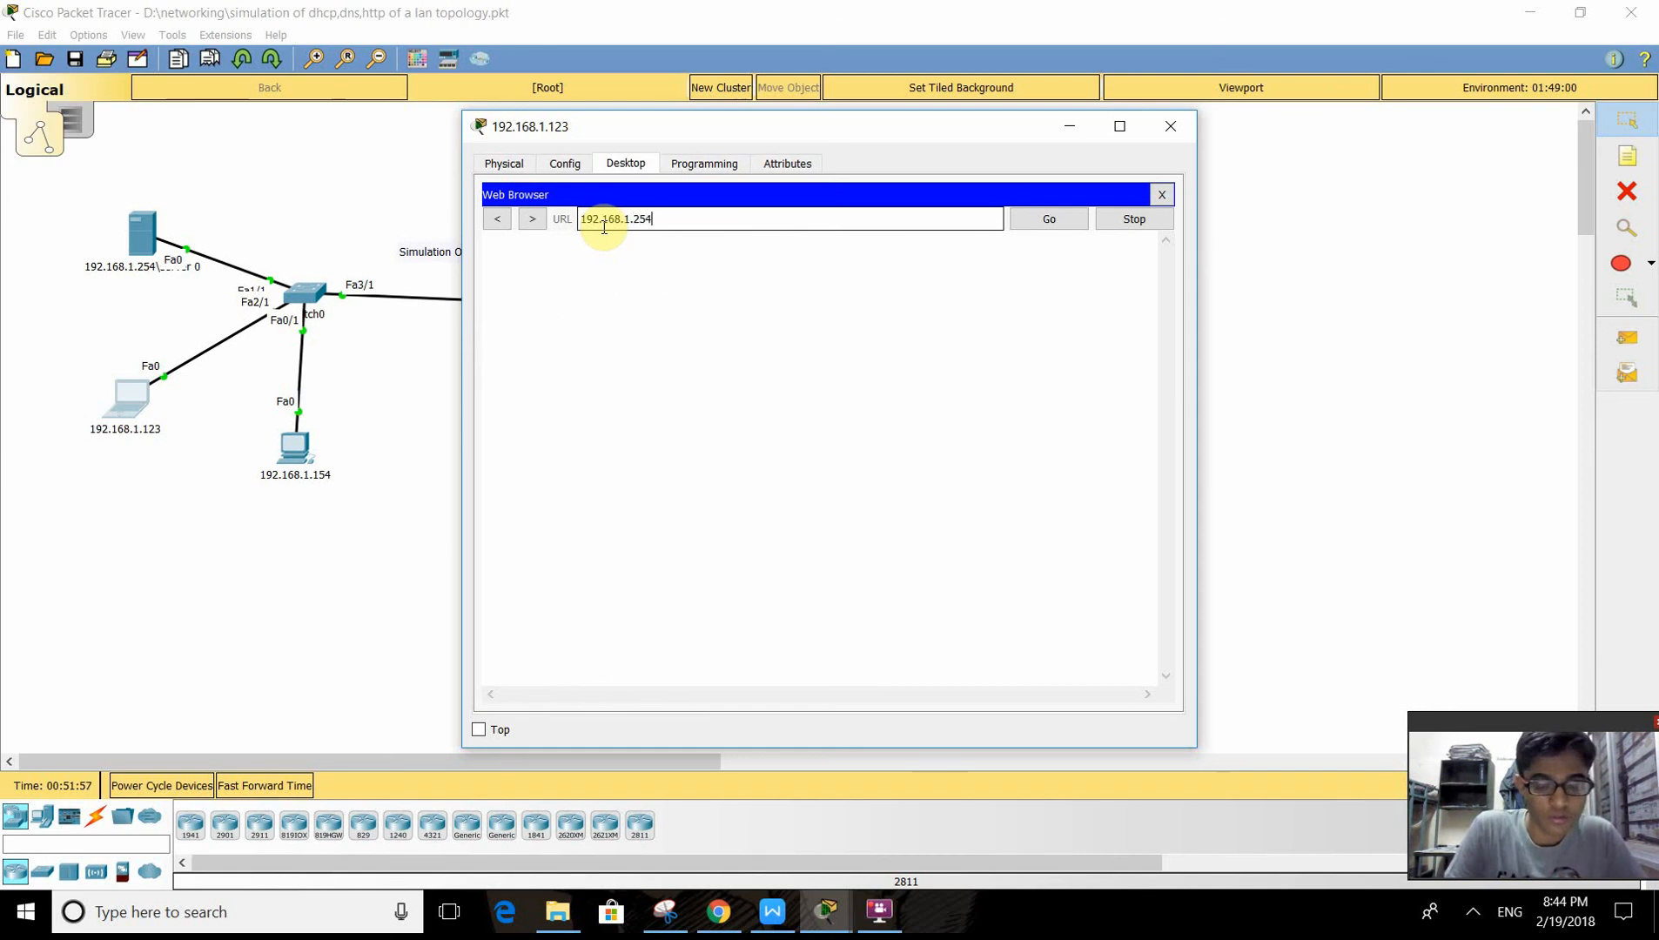
key("Return")
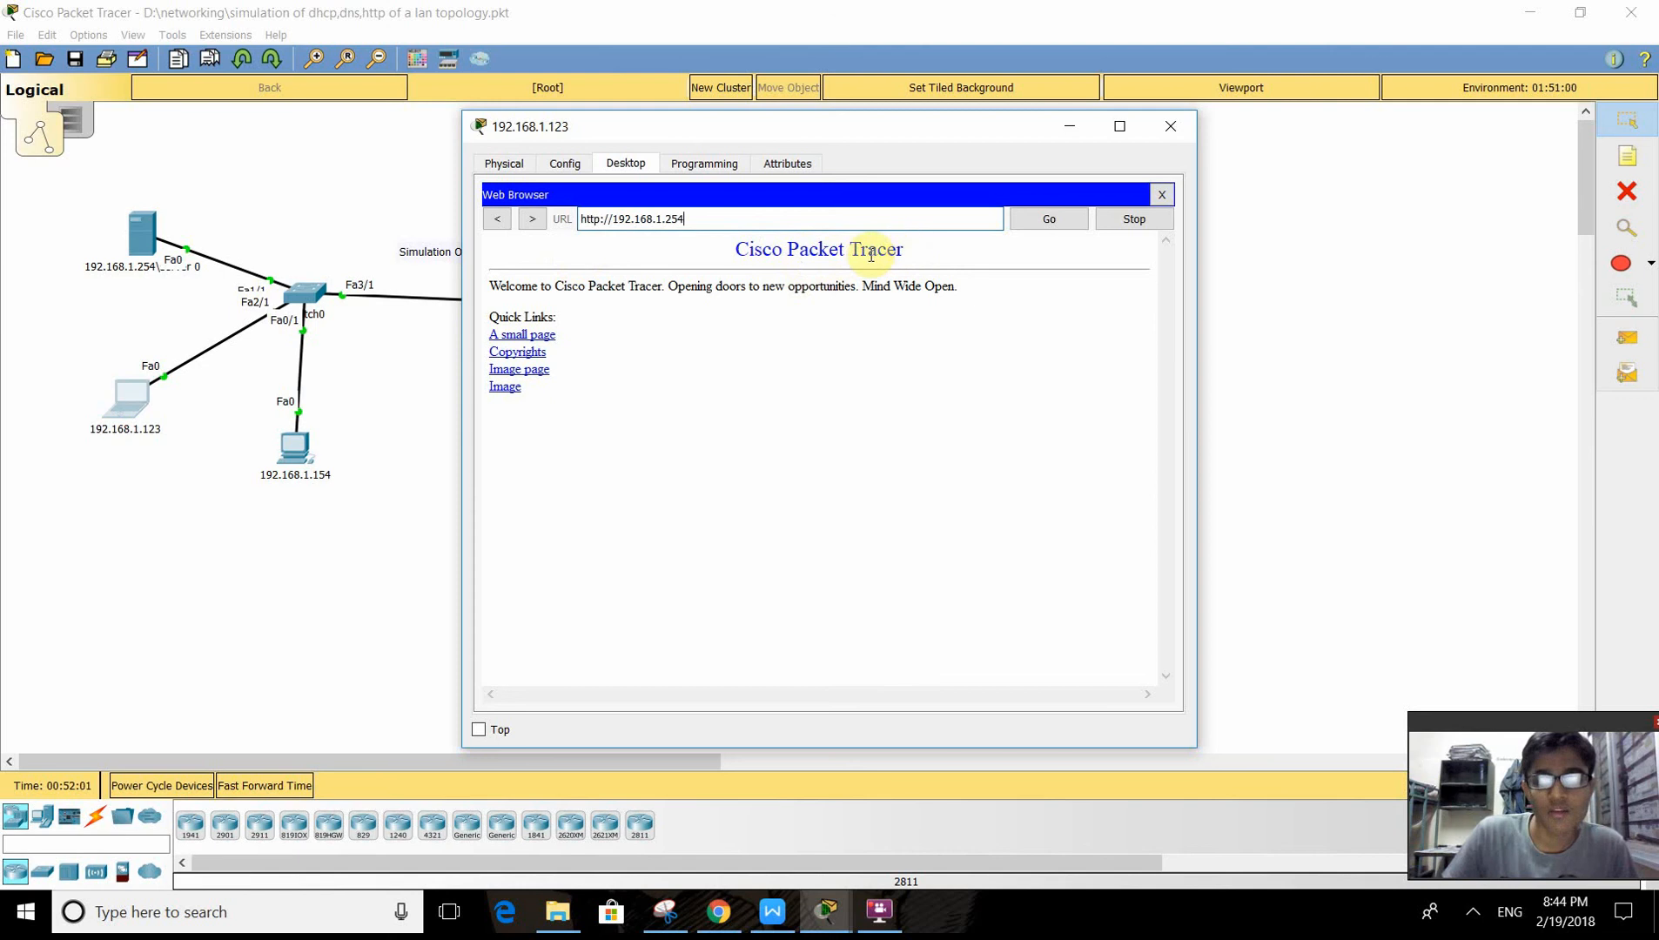
left_click(1165, 199)
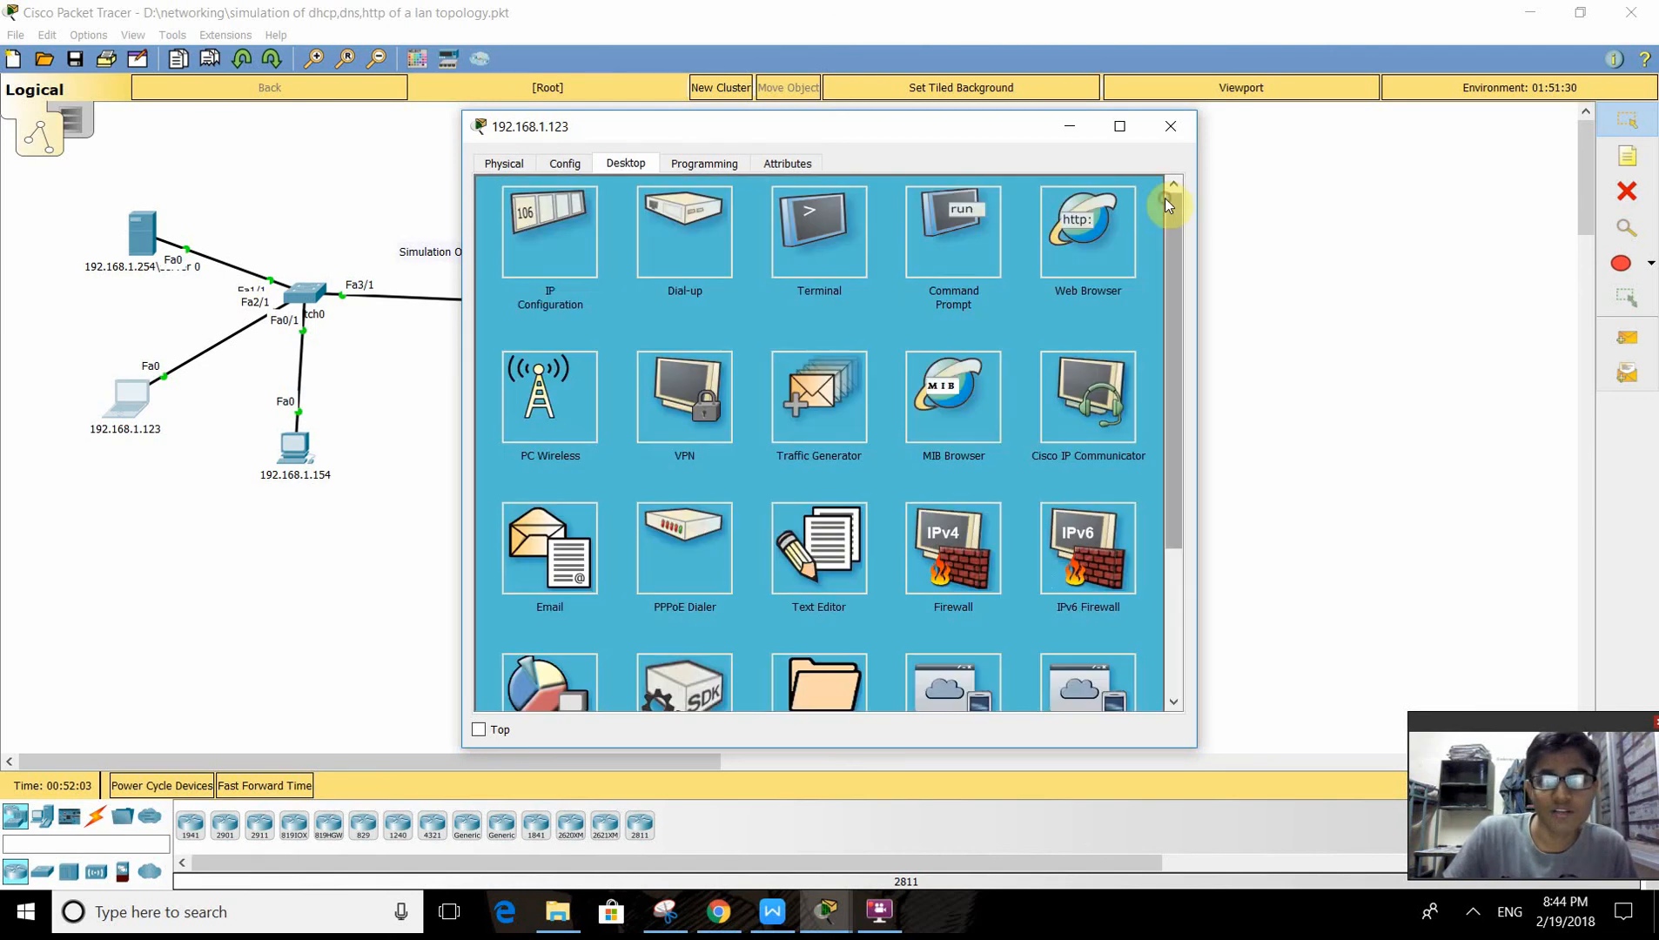
Try to load 192.168.2.13 in the web browser of laptop 192.168.1.123, and close the laptop's window.
left_click(1101, 228)
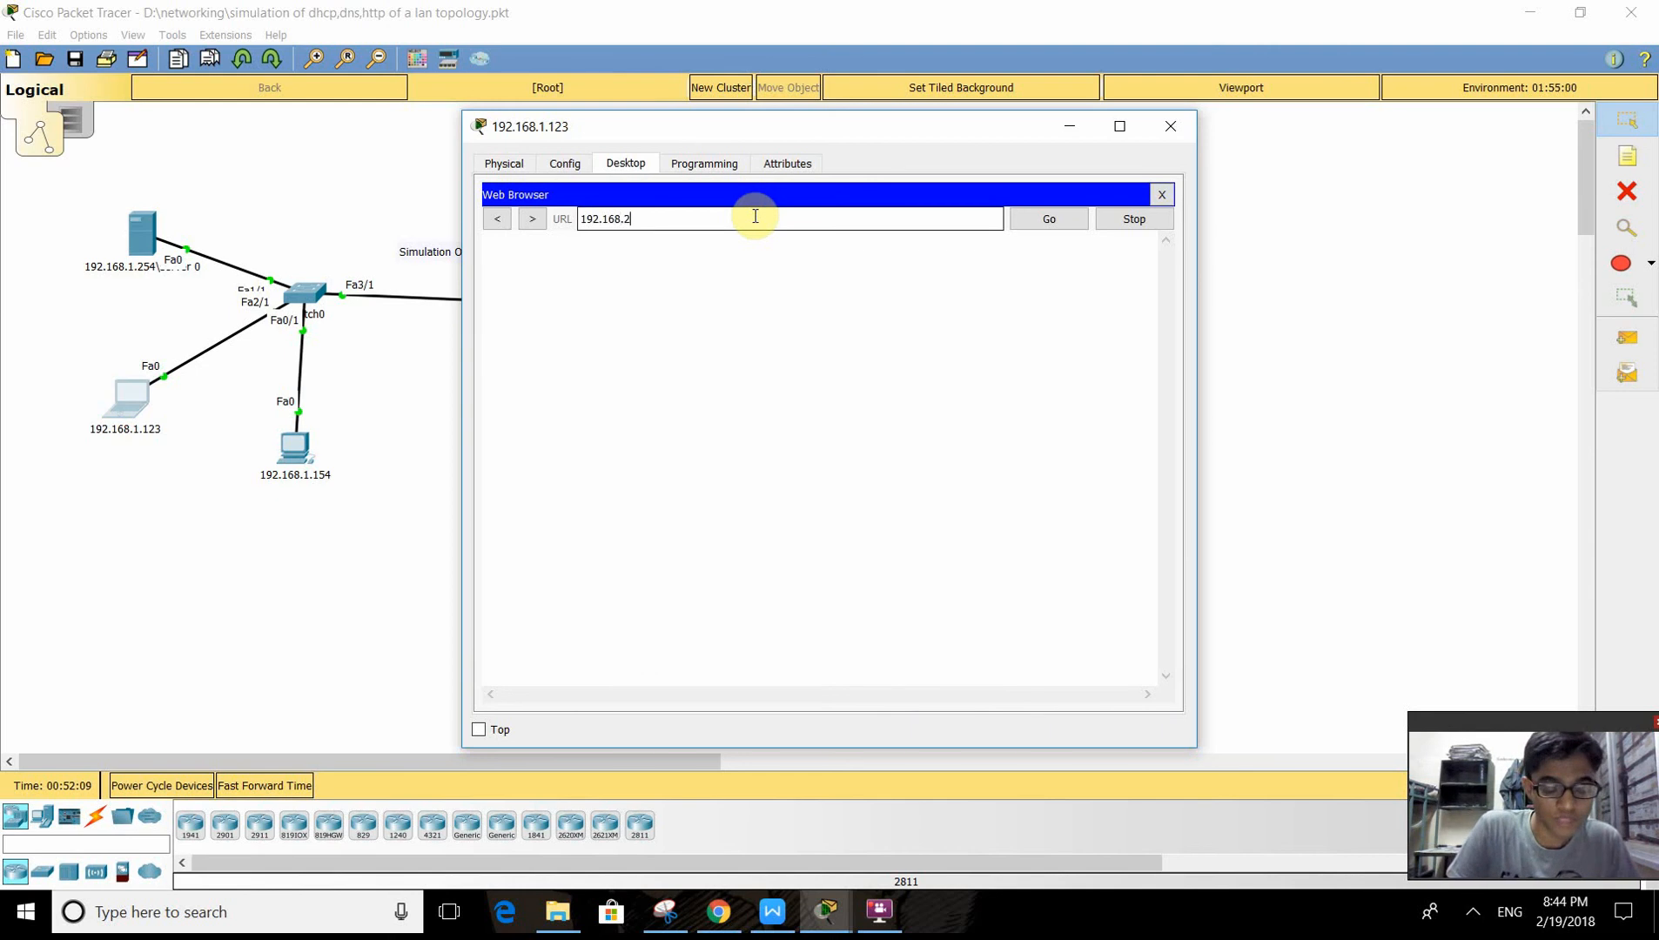
key("Return")
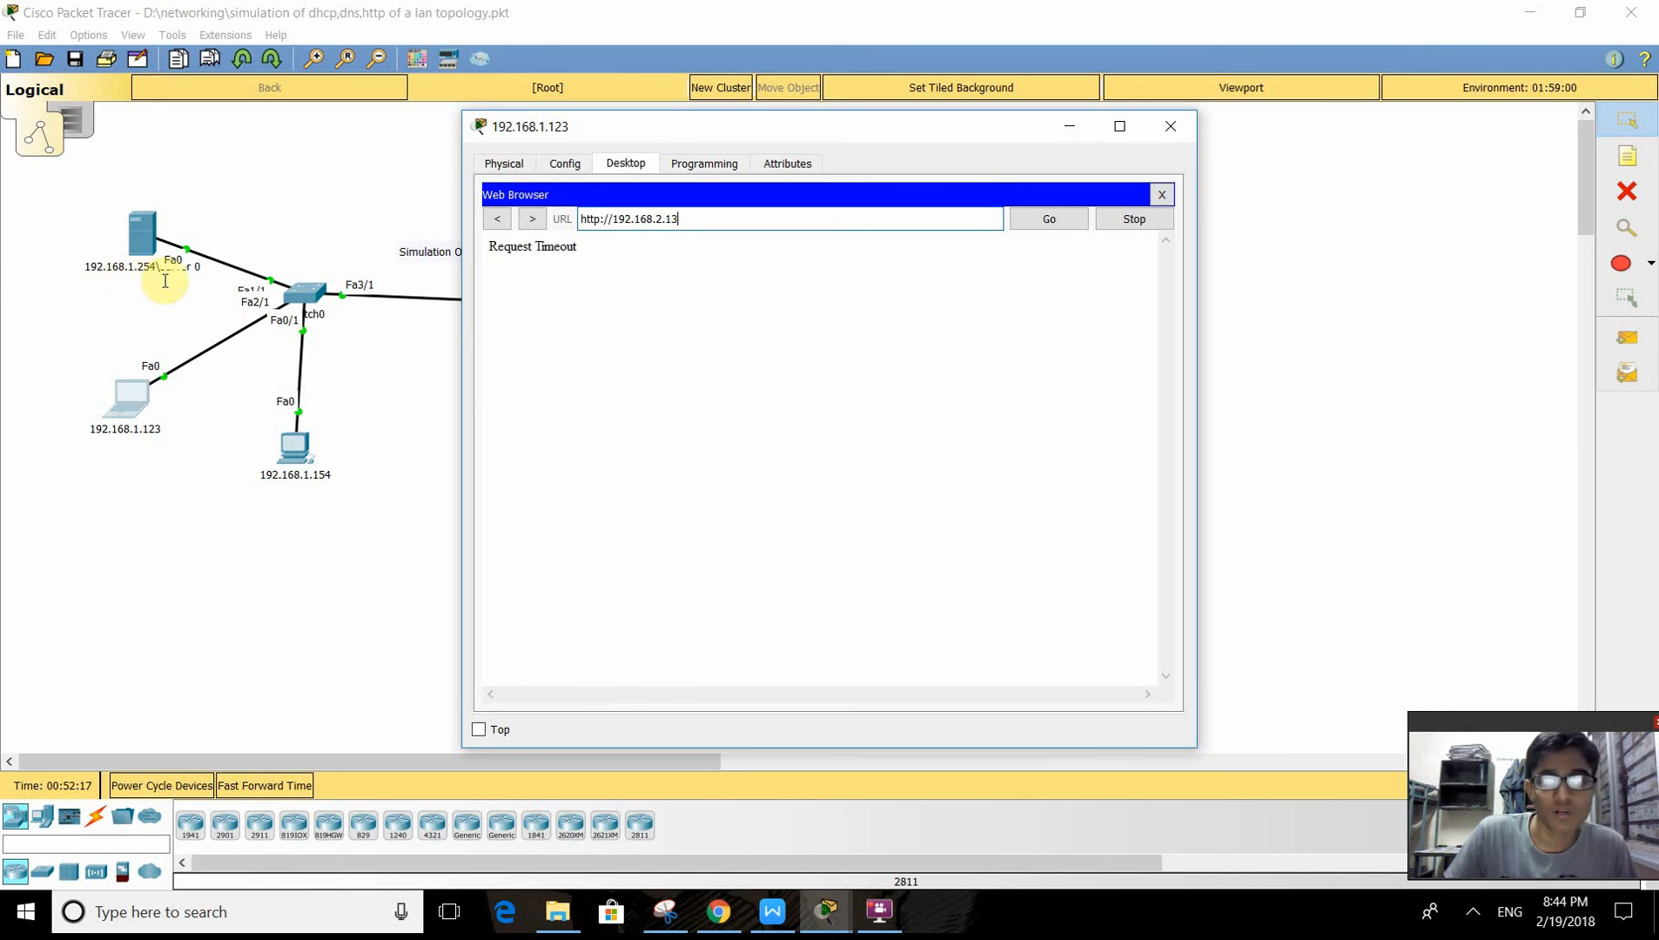
left_click(1169, 128)
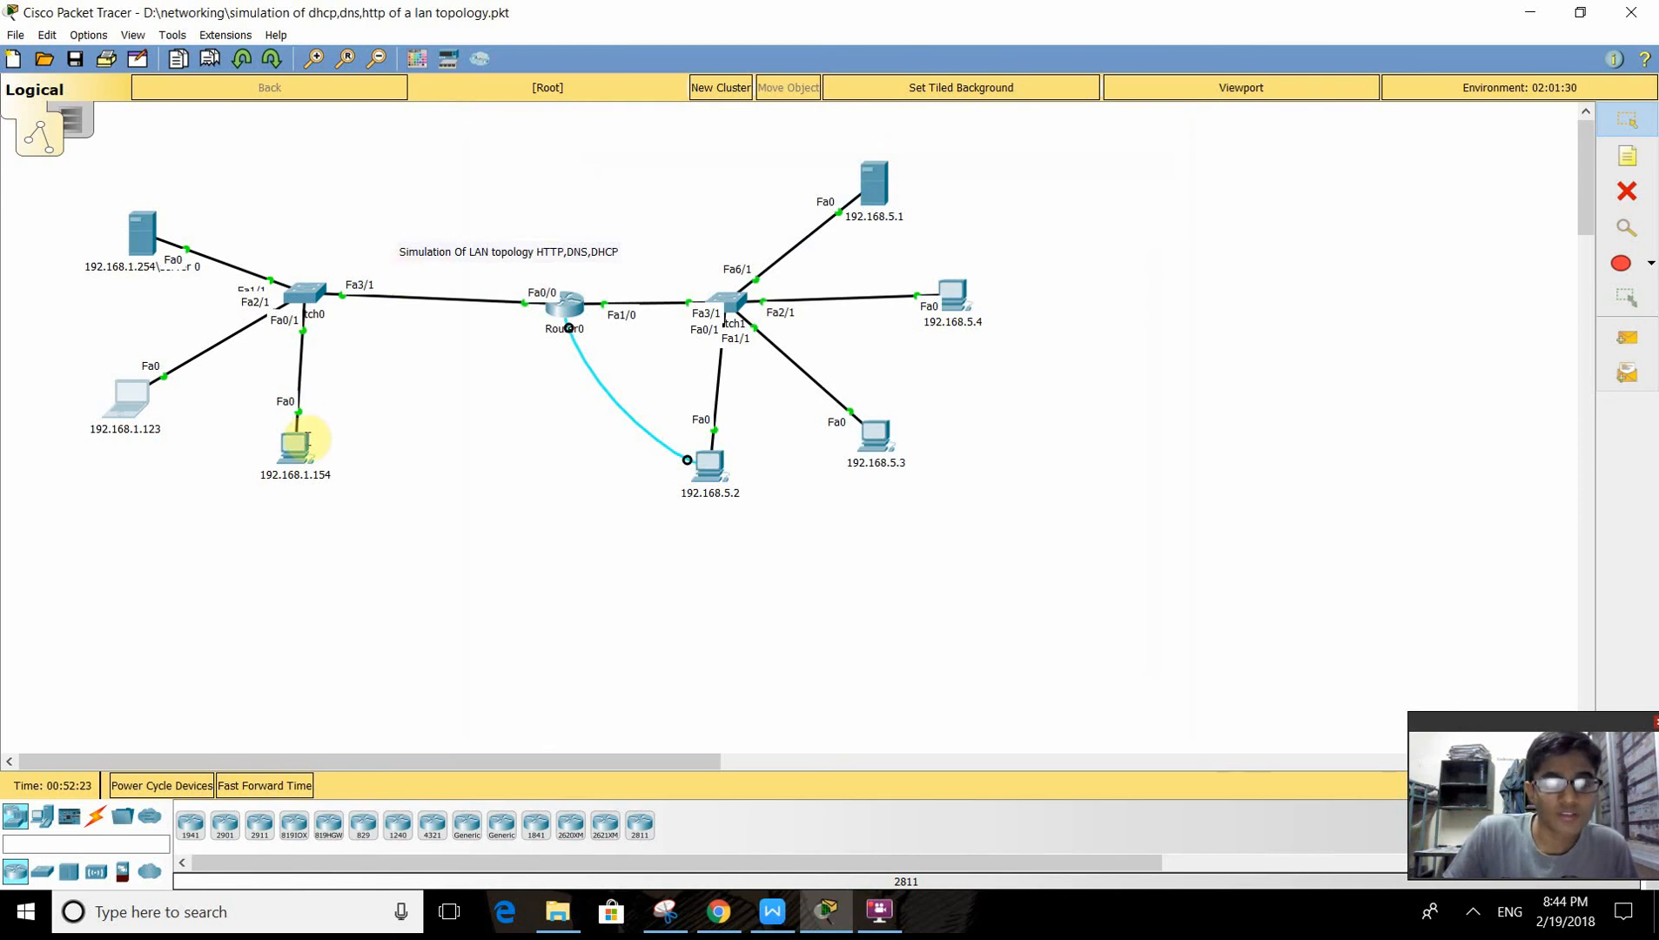
mouse_move(307, 437)
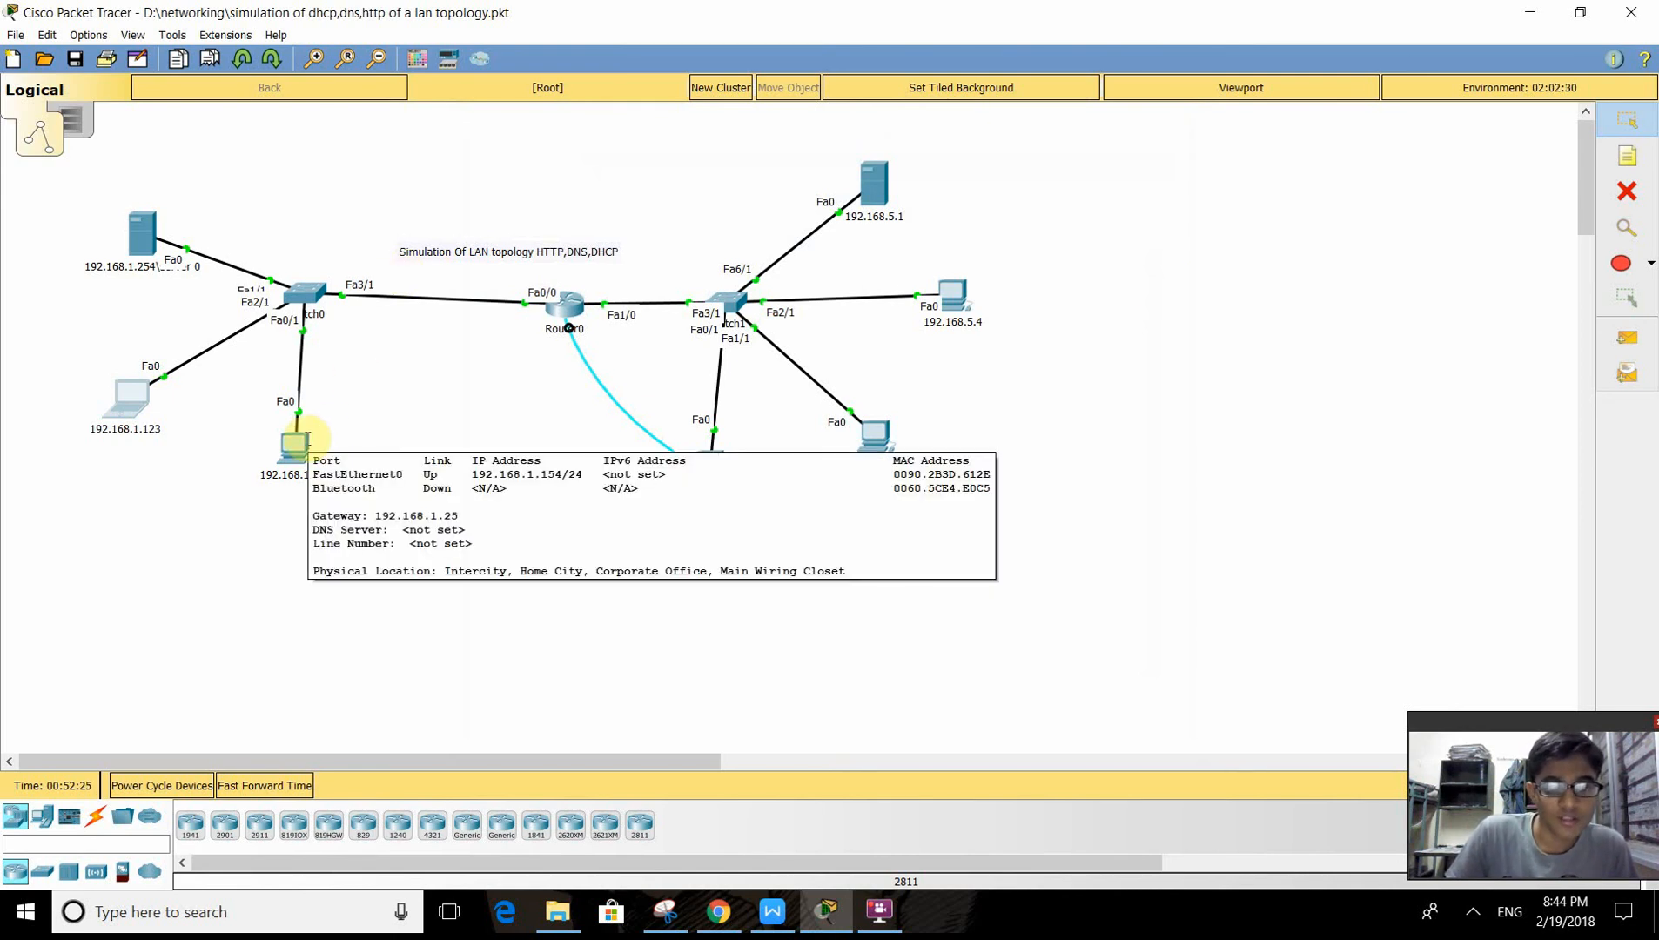